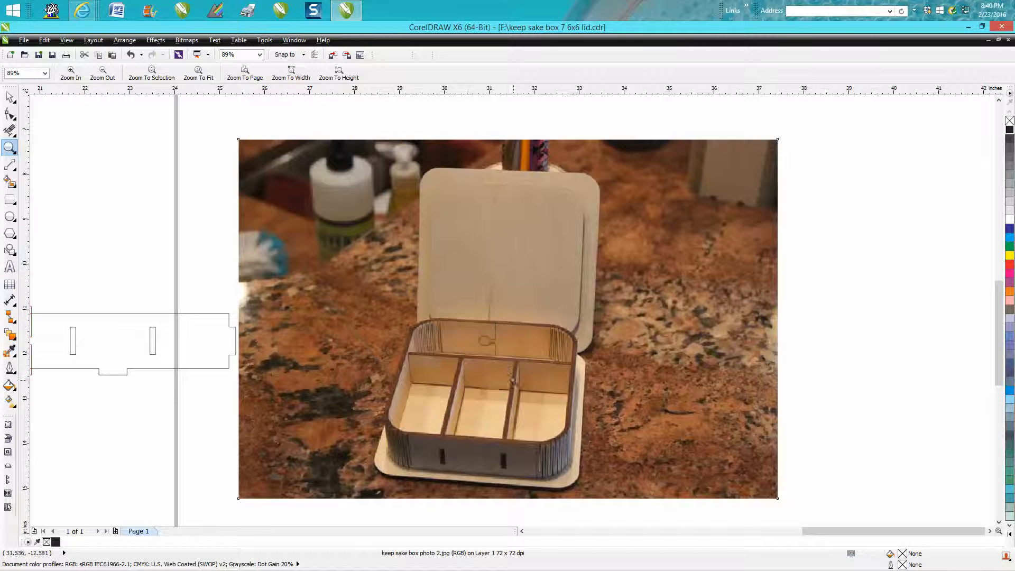
# Examine the box part layout, the lower side strip, the overlapping black divider and the reference photo.
pyautogui.scroll(-2, 501, 350)
pyautogui.scroll(-2, 501, 350)
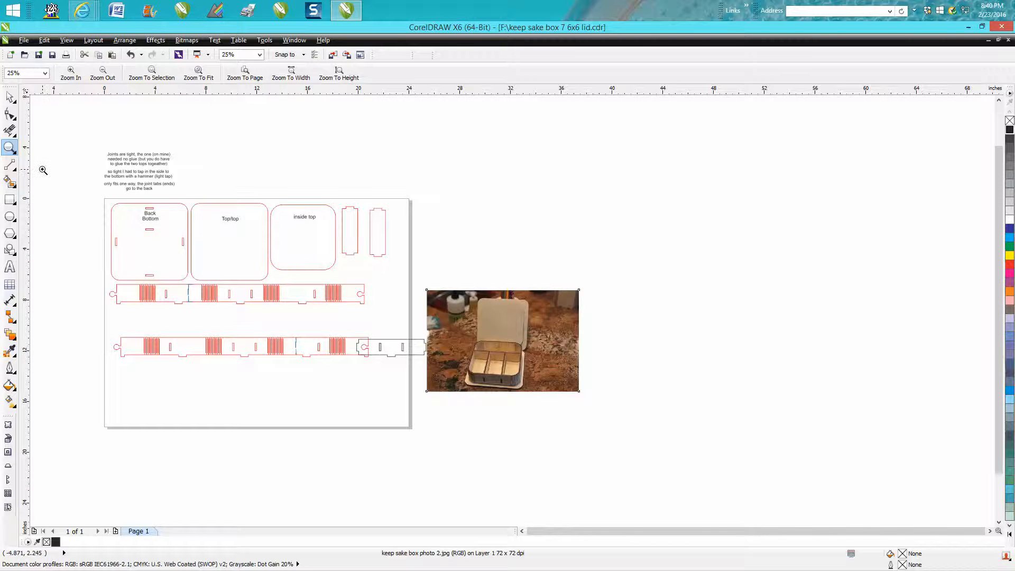
pyautogui.moveTo(114, 327); pyautogui.dragTo(437, 376)
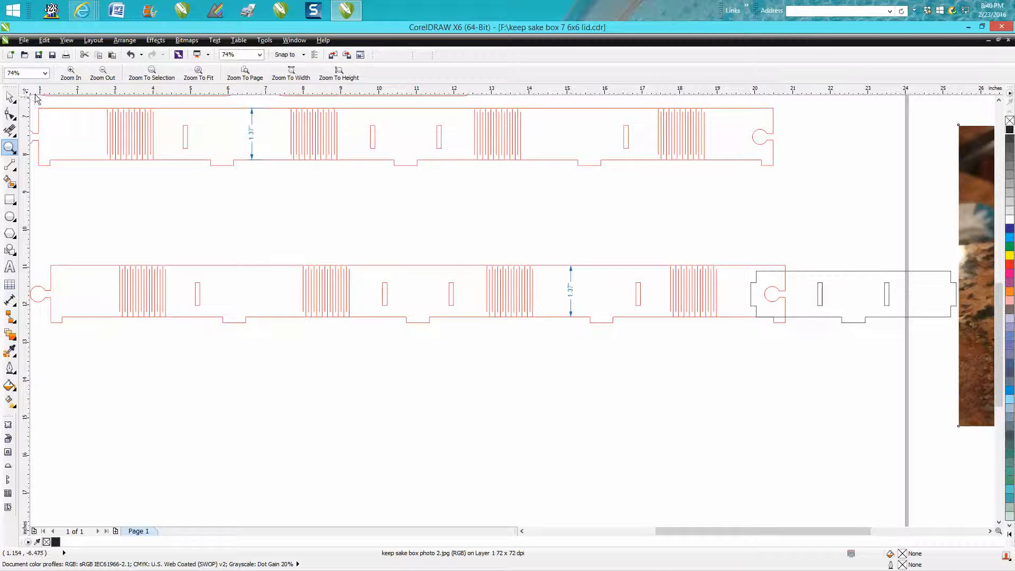
pyautogui.click(10, 97)
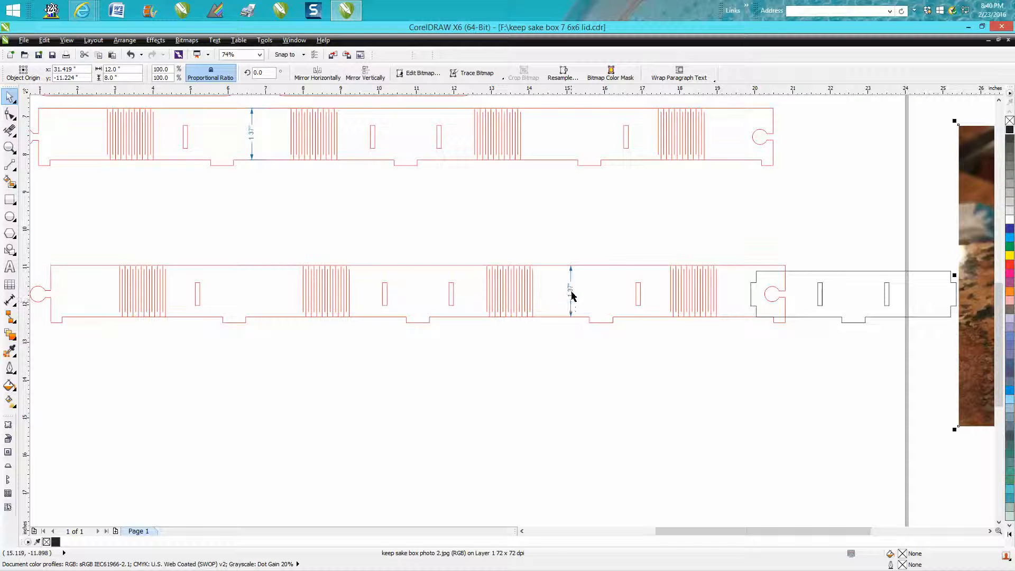
pyautogui.scroll(-1, 743, 331)
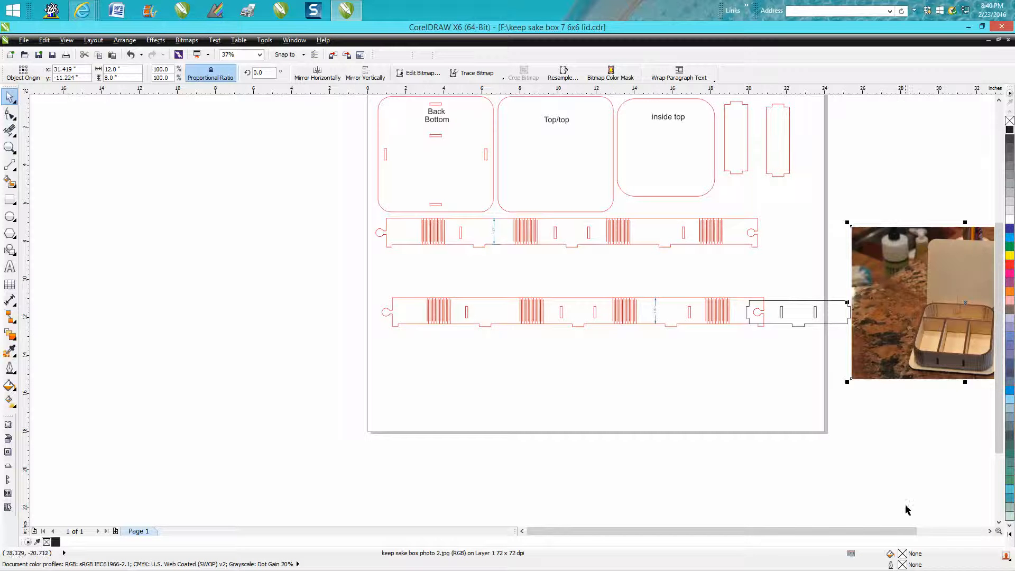
pyautogui.hscroll(3, 846, 476)
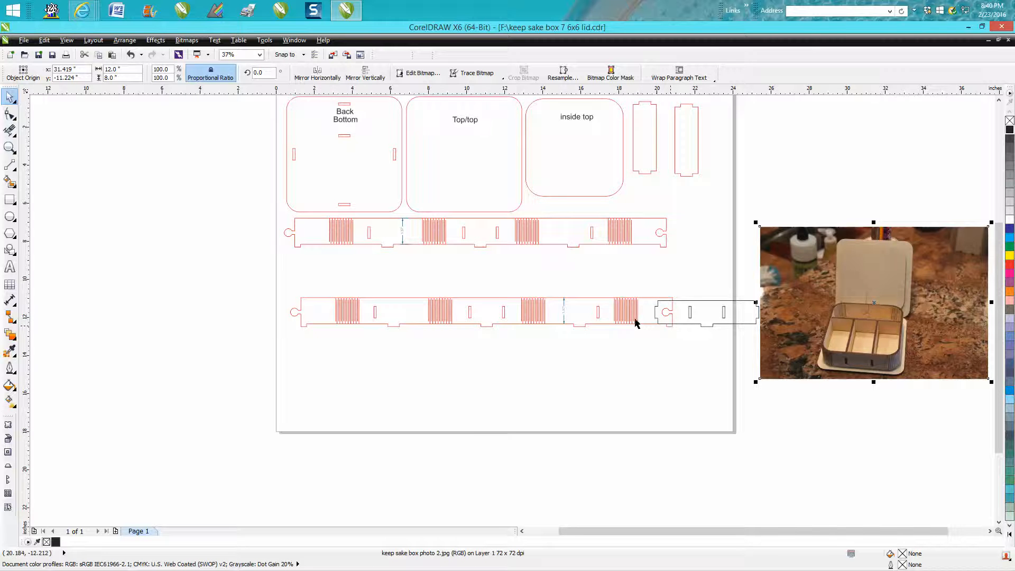
pyautogui.click(9, 148)
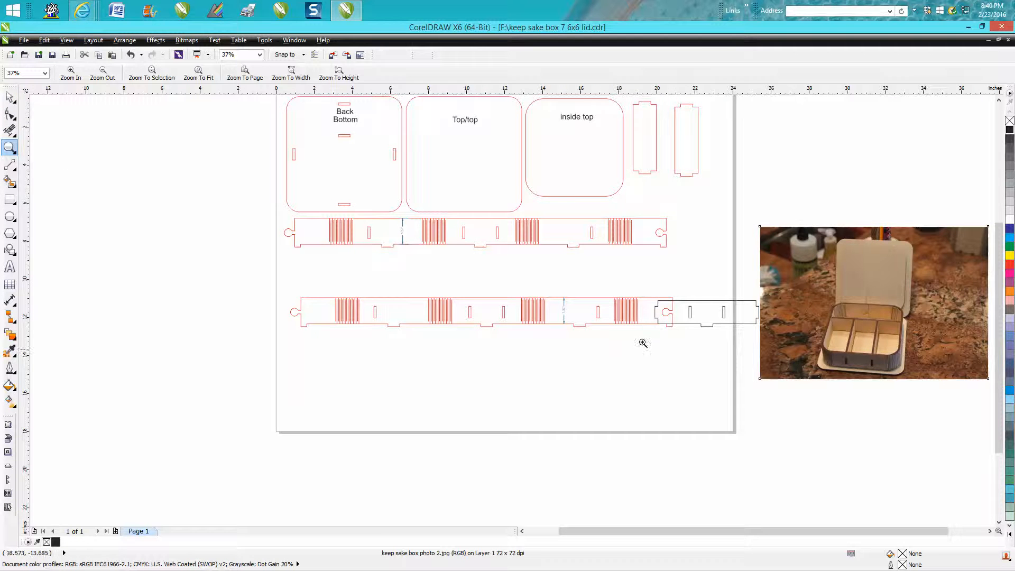
pyautogui.moveTo(637, 285); pyautogui.dragTo(777, 361)
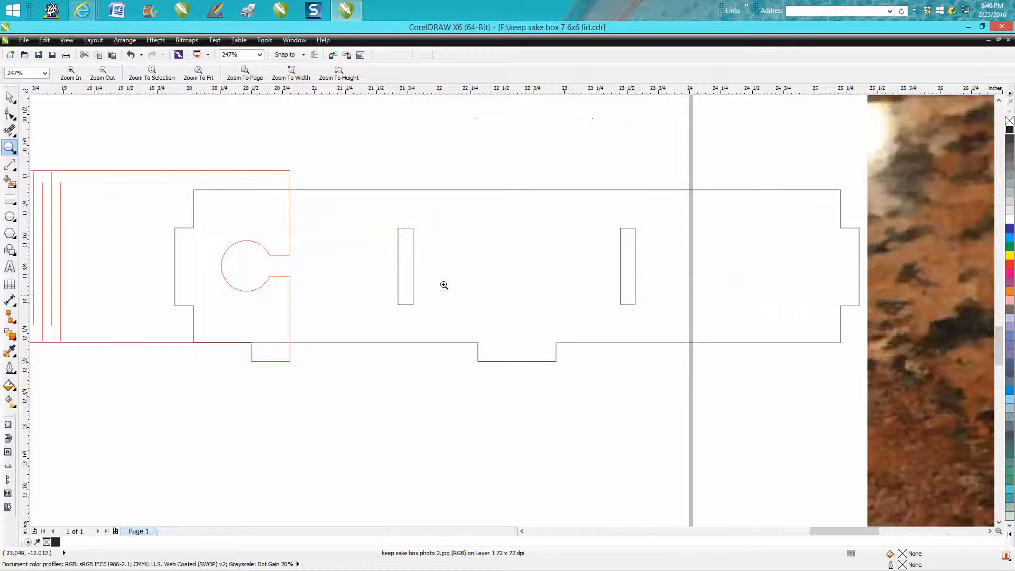
pyautogui.rightClick(465, 285)
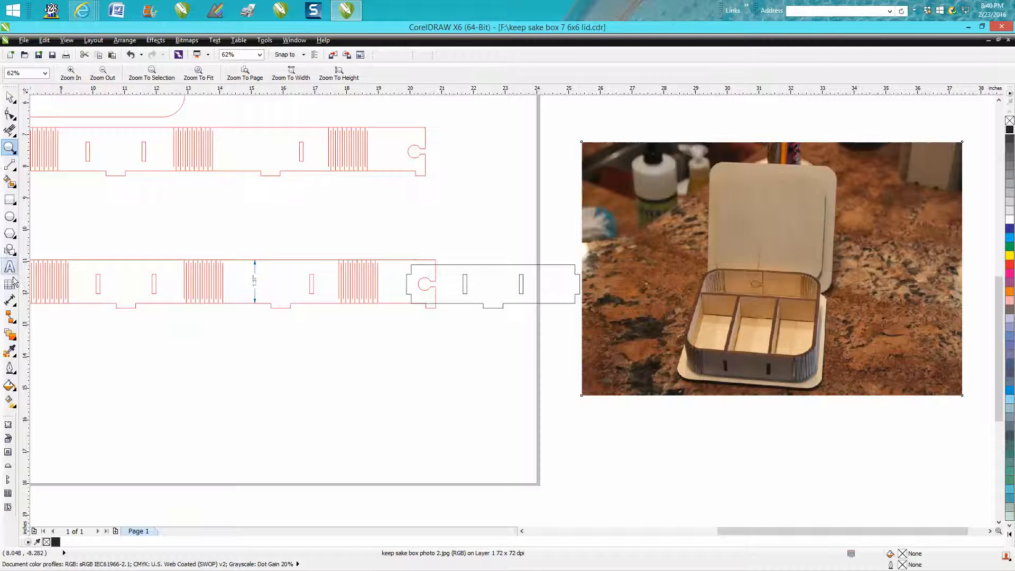
# Measure the vertical offset between the upper edges of the lower side strip and the black divider, and delete the dimension.
pyautogui.click(14, 304)
pyautogui.click(31, 305)
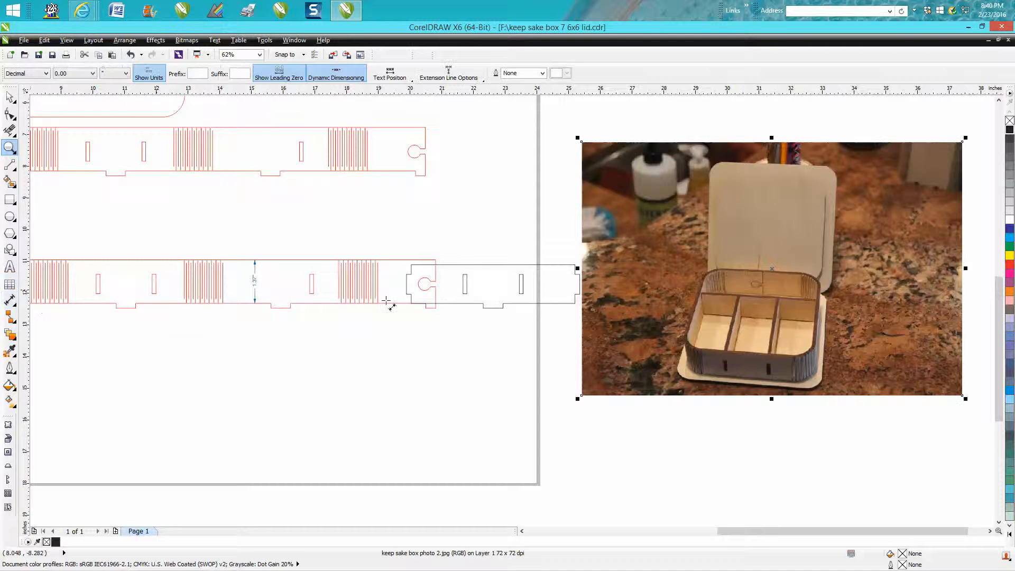
pyautogui.moveTo(432, 264); pyautogui.dragTo(476, 258)
pyautogui.click(475, 257)
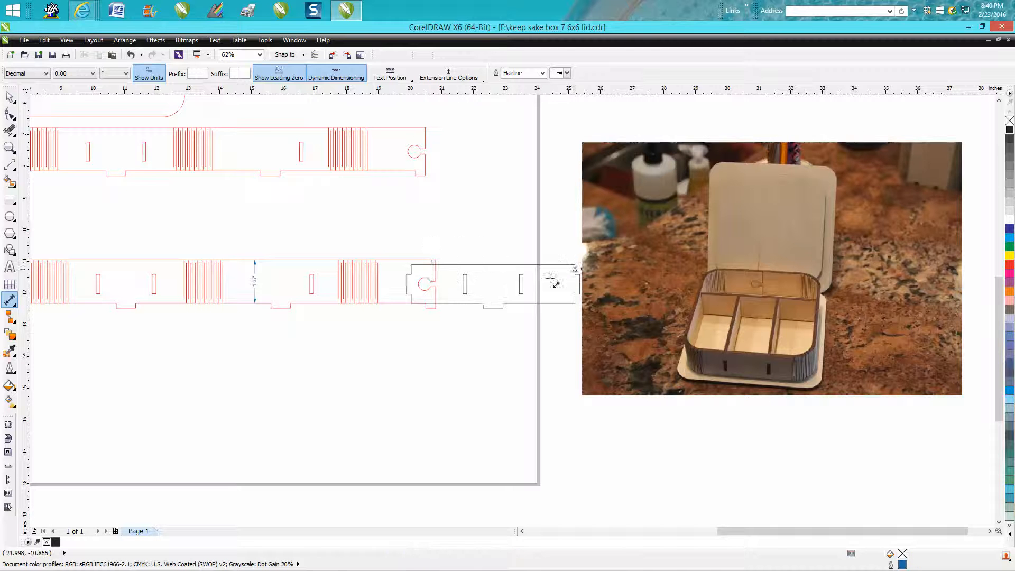
pyautogui.click(9, 148)
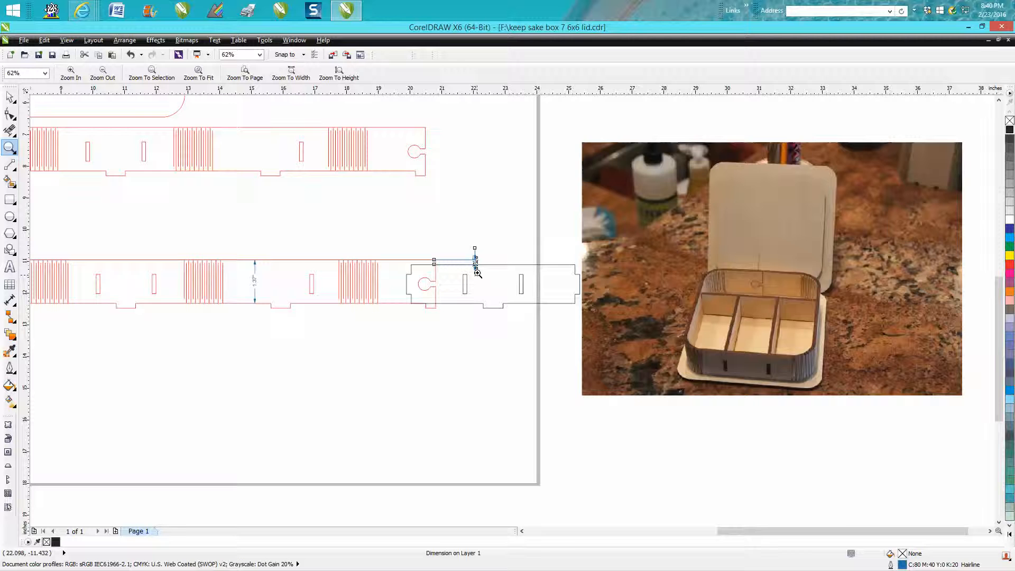
pyautogui.moveTo(467, 247); pyautogui.dragTo(505, 286)
pyautogui.rightClick(505, 286)
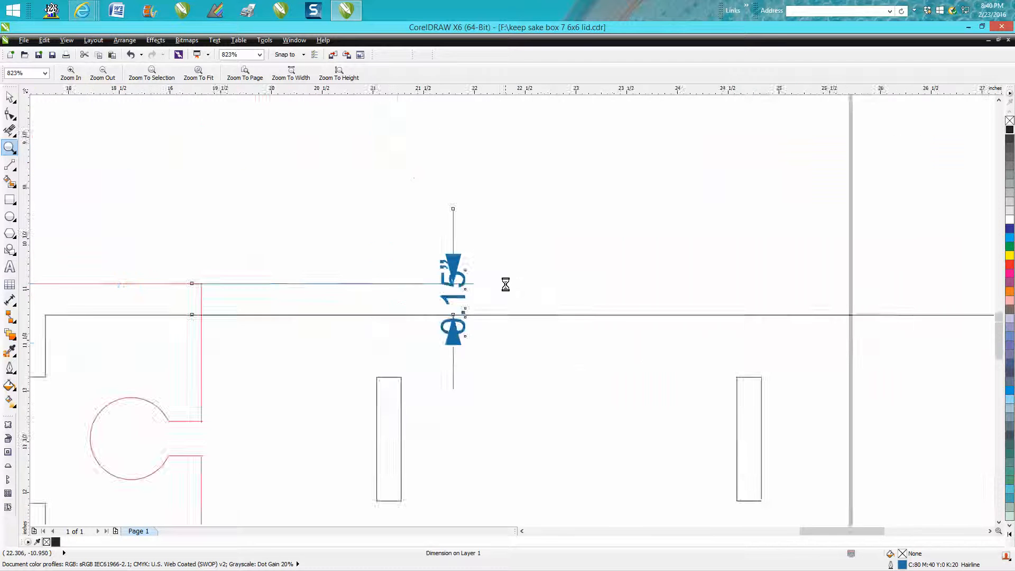
pyautogui.rightClick(505, 284)
pyautogui.rightClick(505, 282)
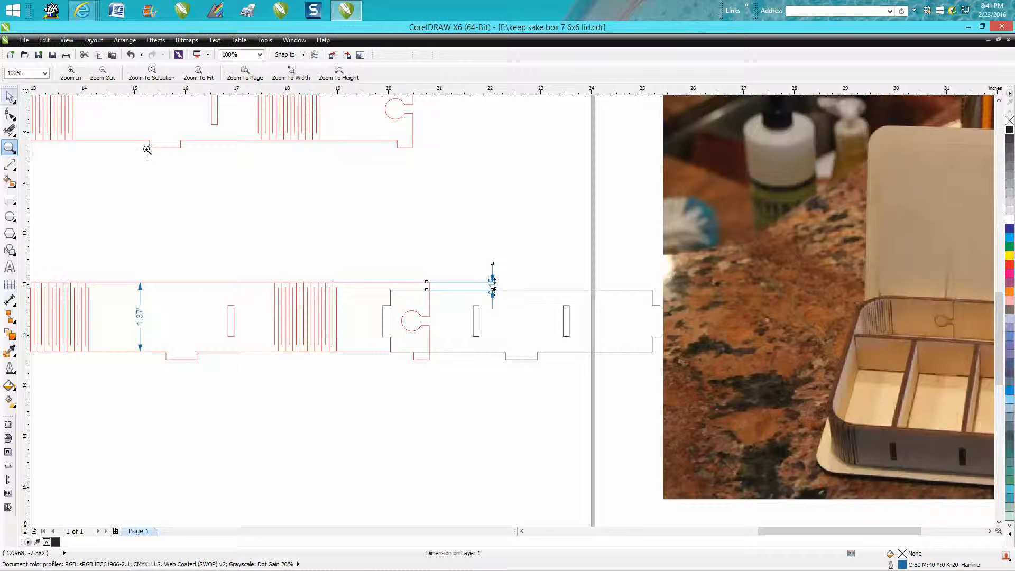
pyautogui.click(14, 99)
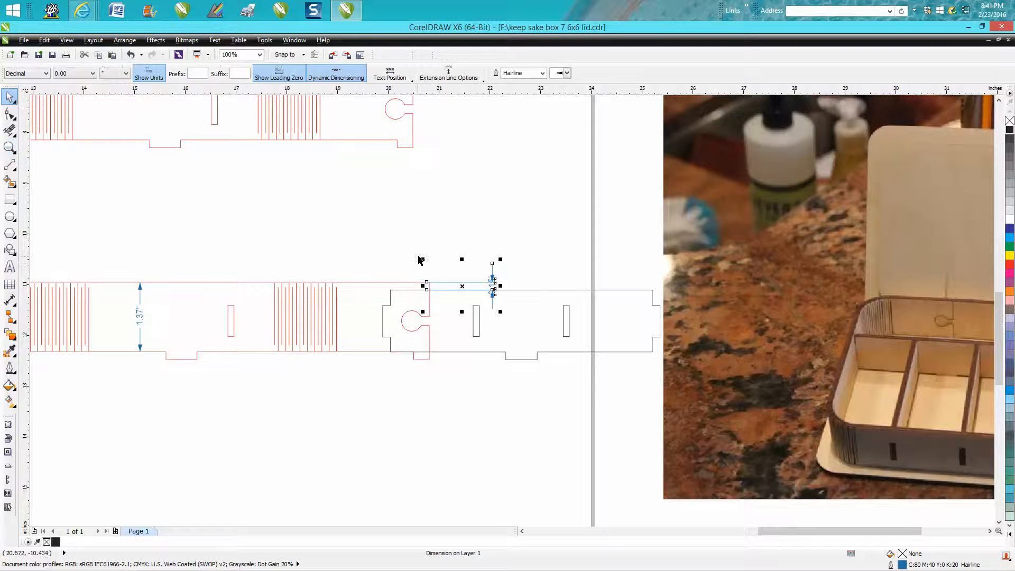
pyautogui.press('Delete')
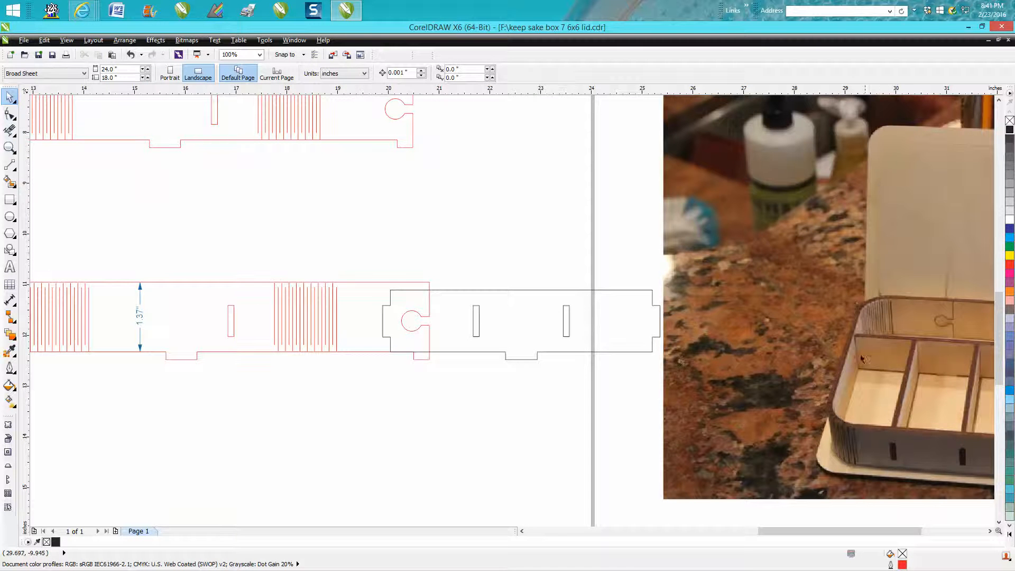
# Move the black divider piece clear of the lower side strip, into the empty page area just below its right end.
pyautogui.moveTo(858, 530); pyautogui.dragTo(890, 530)
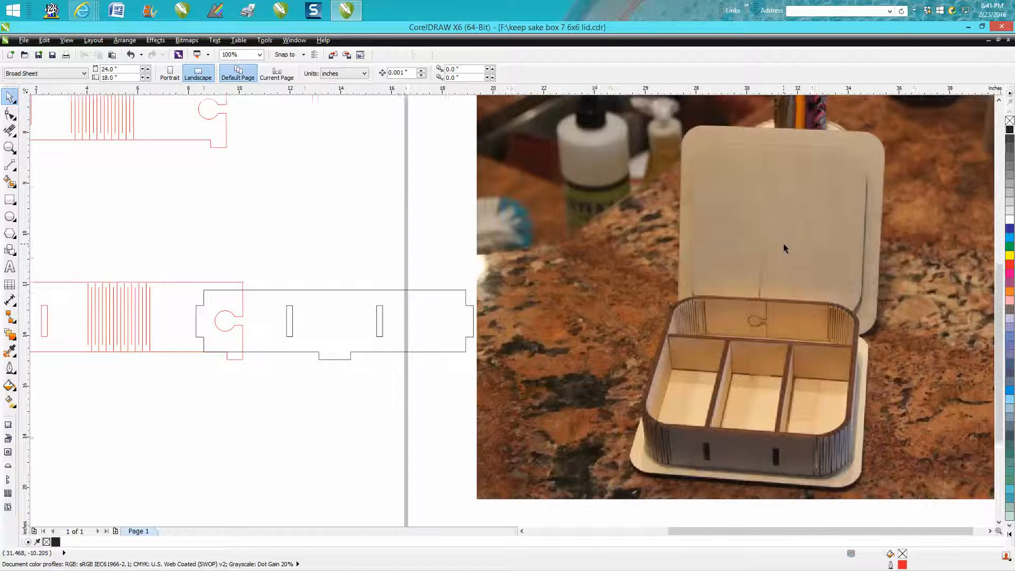
pyautogui.scroll(-1, 772, 250)
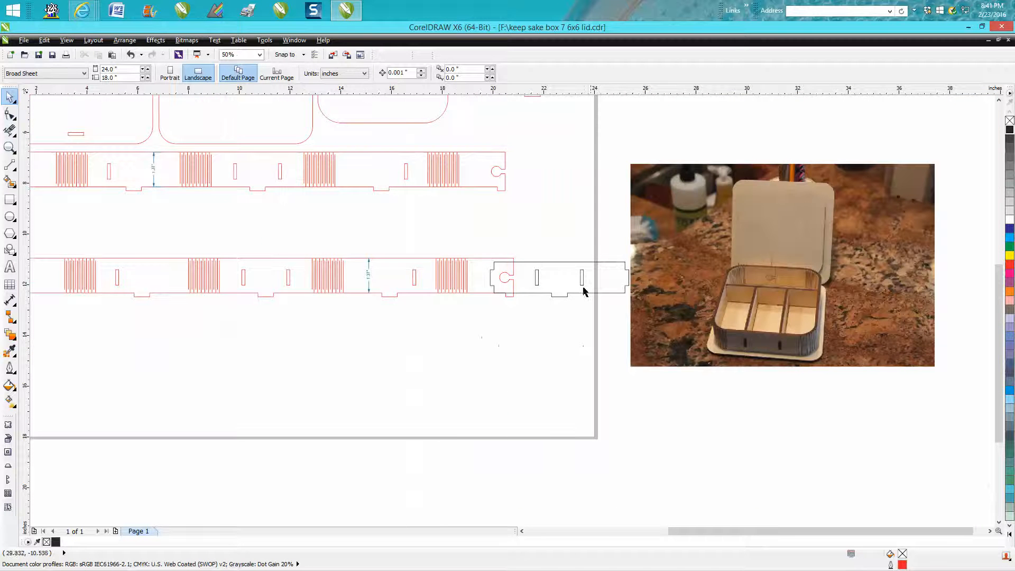
pyautogui.click(554, 266)
pyautogui.moveTo(576, 283); pyautogui.dragTo(551, 344)
pyautogui.scroll(-1, 490, 285)
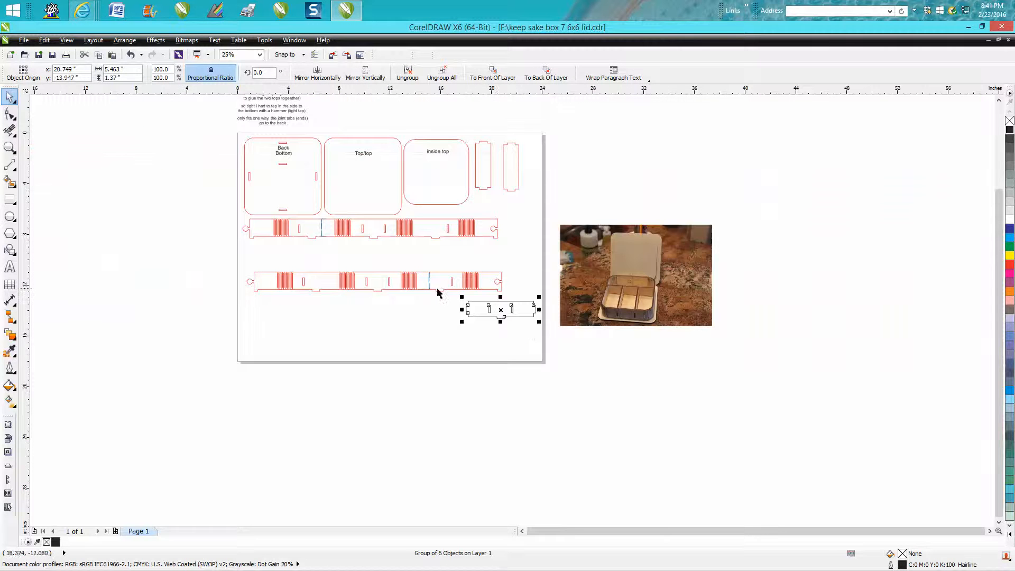
# Try to stretch only the lower strip's upper outline upward to a strip height of 2.05 inches, and undo the change.
pyautogui.click(9, 148)
pyautogui.moveTo(236, 254); pyautogui.dragTo(535, 311)
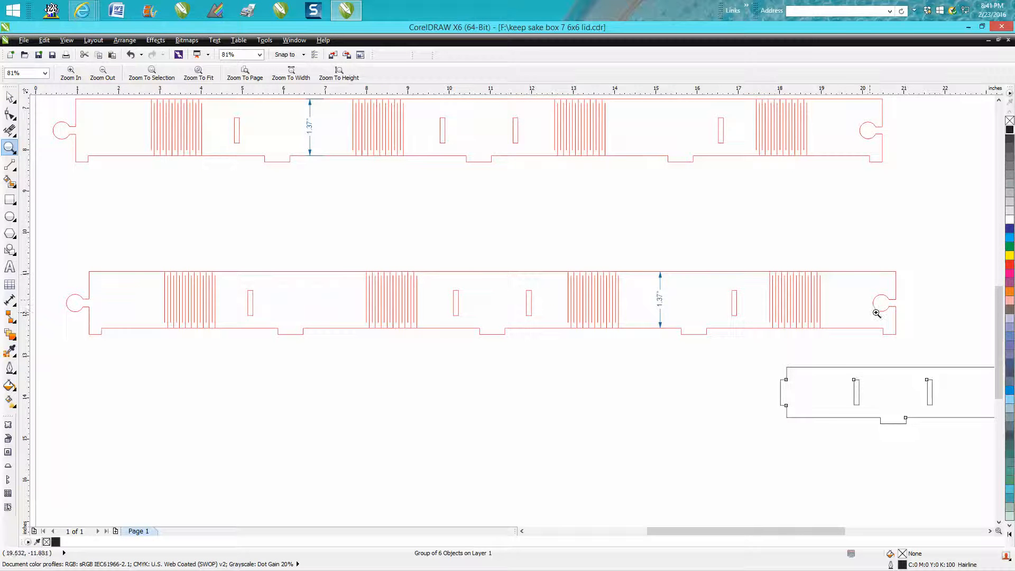
pyautogui.click(9, 98)
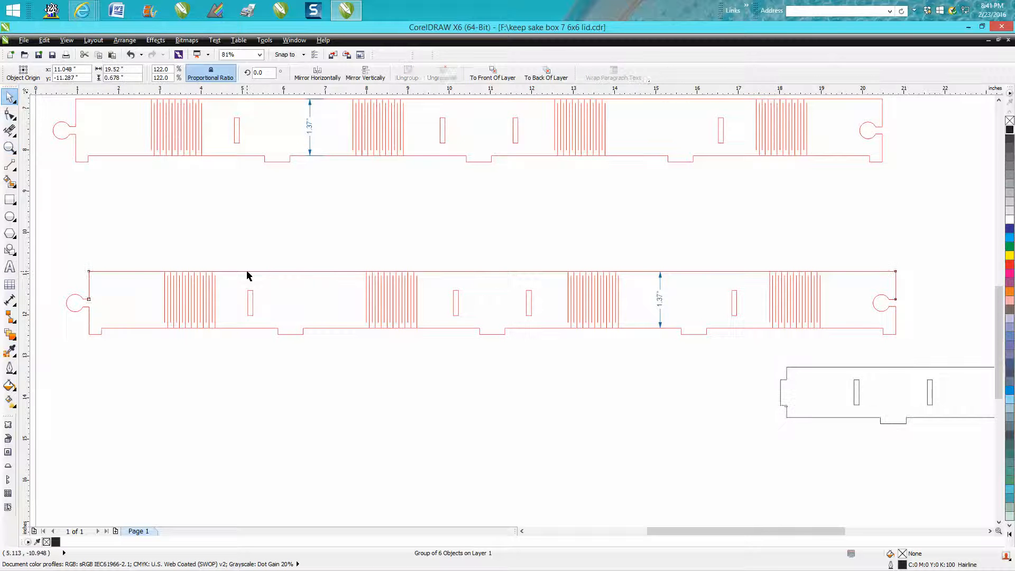
pyautogui.click(246, 272)
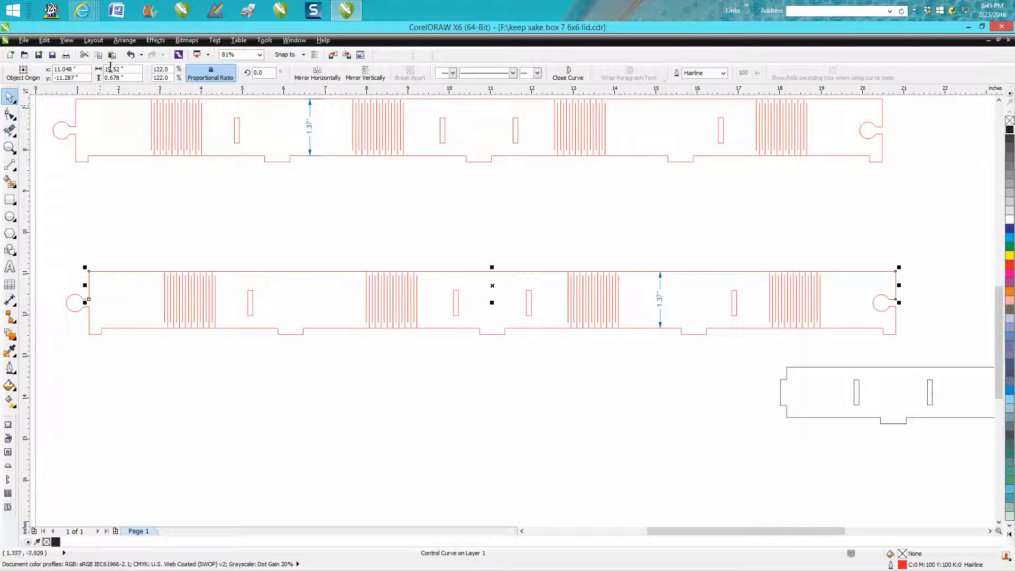
pyautogui.click(124, 40)
pyautogui.moveTo(164, 100)
pyautogui.click(434, 228)
pyautogui.moveTo(493, 267); pyautogui.dragTo(492, 243)
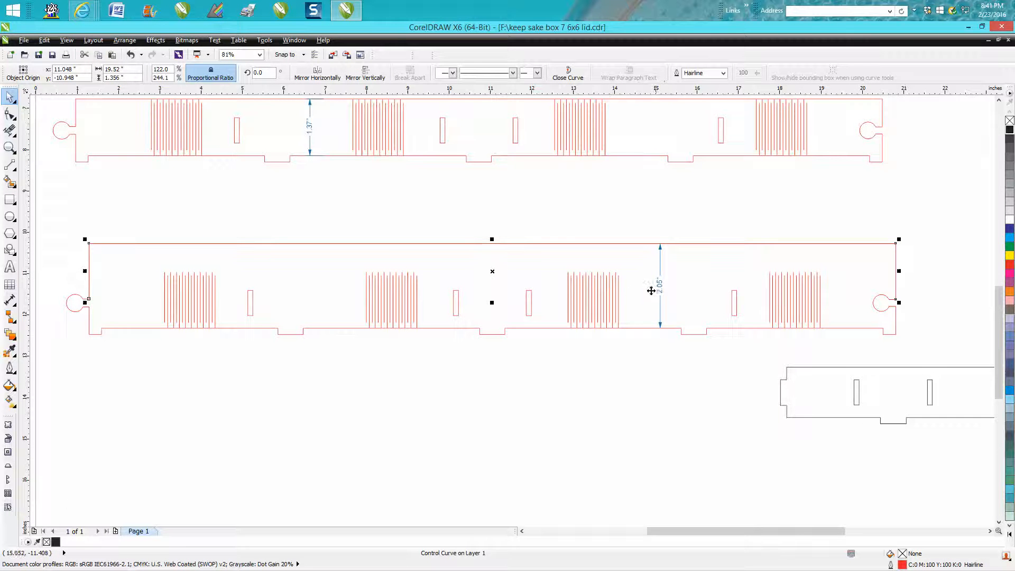
pyautogui.click(131, 55)
# Stretch the lower strip's upper outline together with all four groups of hinge lines upward to a selection height of about 1.94 inches.
pyautogui.moveTo(155, 247); pyautogui.dragTo(229, 349)
pyautogui.click(208, 302)
pyautogui.click(211, 284)
pyautogui.click(211, 294)
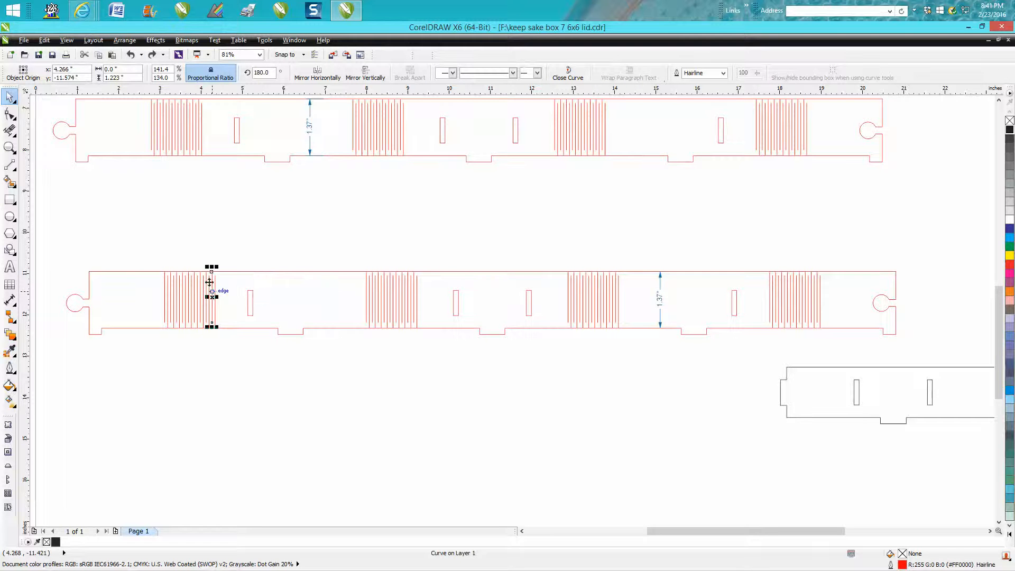
pyautogui.moveTo(156, 247); pyautogui.dragTo(228, 351)
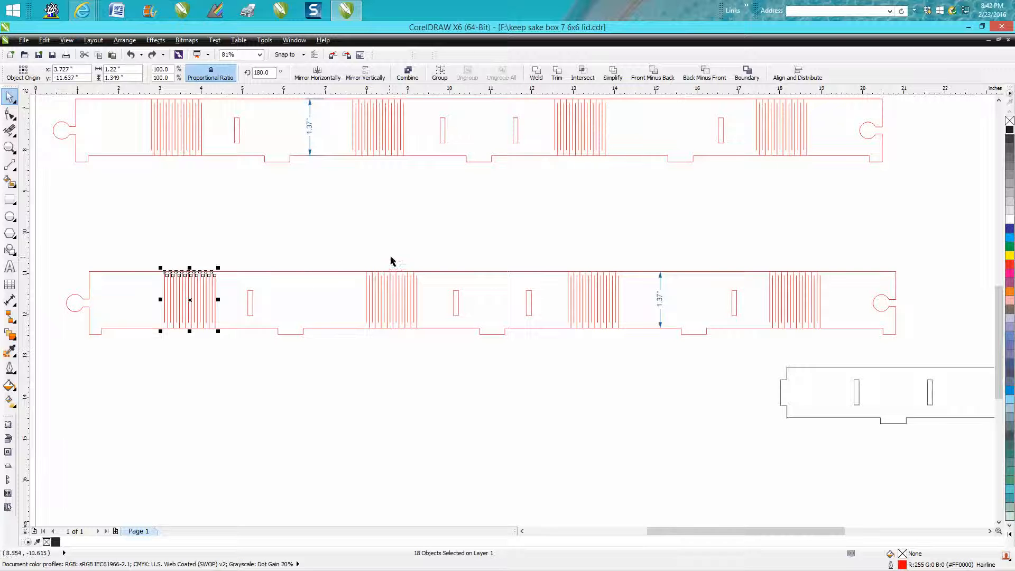
pyautogui.moveTo(353, 254); pyautogui.dragTo(426, 357)
pyautogui.moveTo(555, 255); pyautogui.dragTo(629, 357)
pyautogui.moveTo(753, 256); pyautogui.dragTo(841, 333)
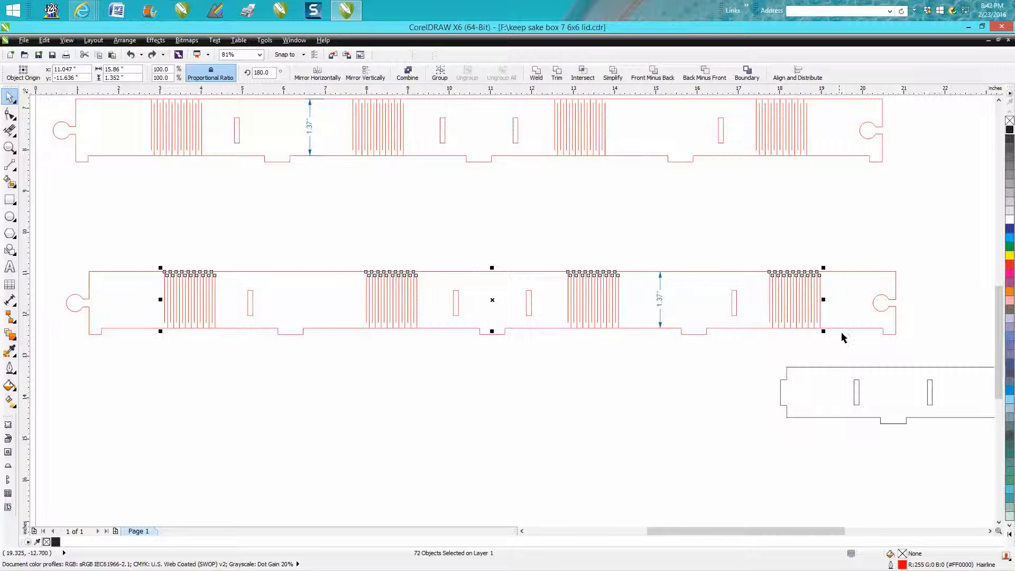
pyautogui.keyDown('shift'); pyautogui.click(854, 272); pyautogui.keyUp('shift')
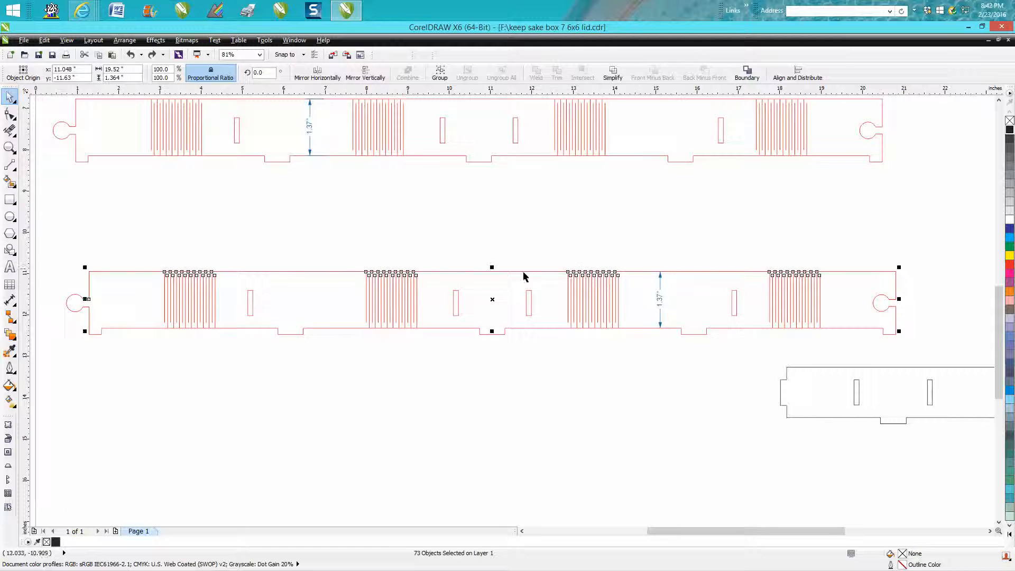
pyautogui.moveTo(492, 268); pyautogui.dragTo(492, 246)
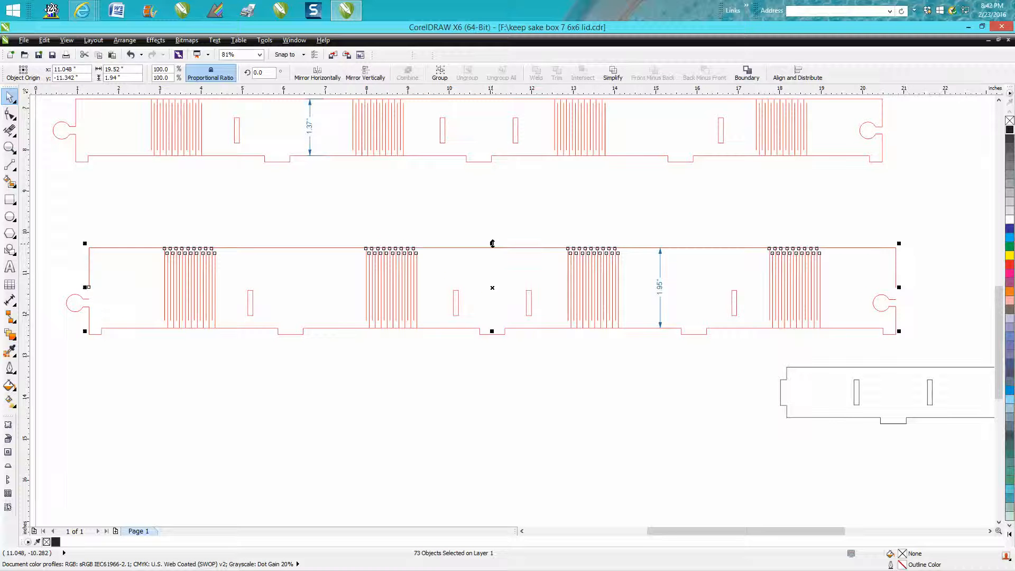
# Nudge the stretched outline and hinge lines upward until the lower strip's dimension reads 2.00 inches.
pyautogui.moveTo(492, 243); pyautogui.dragTo(492, 242)
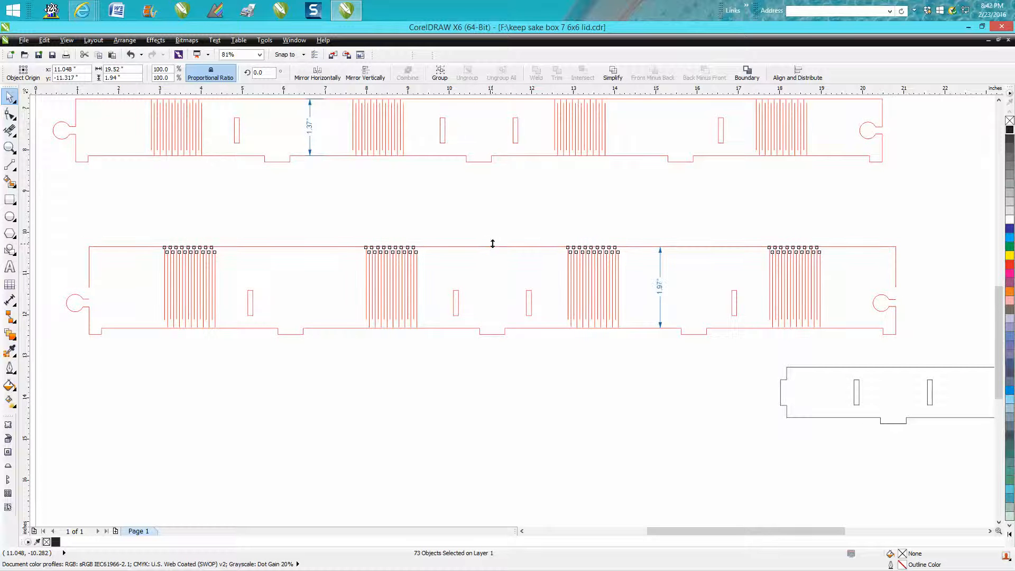
pyautogui.press('Up')
pyautogui.press('Up')
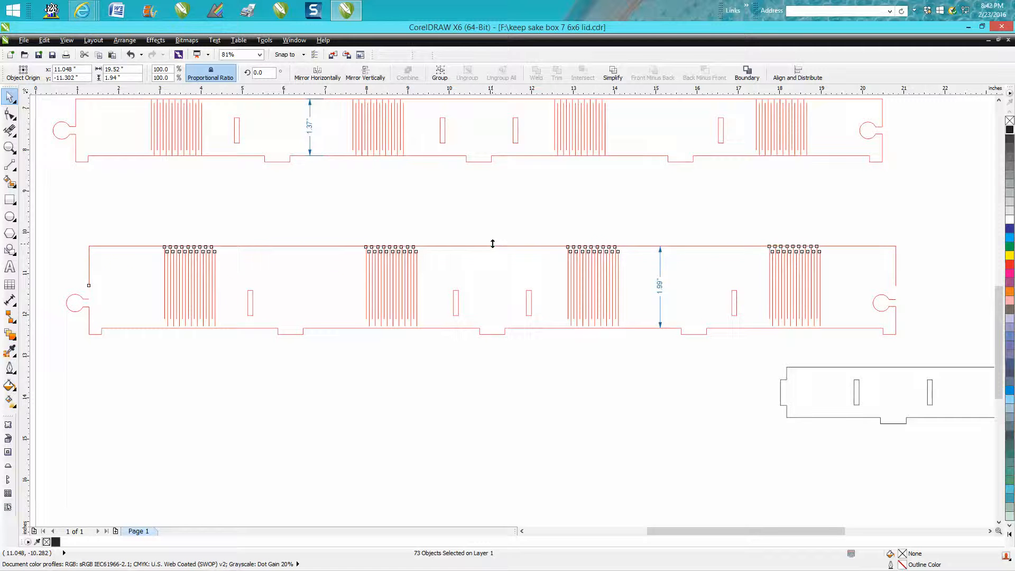
pyautogui.press('Up')
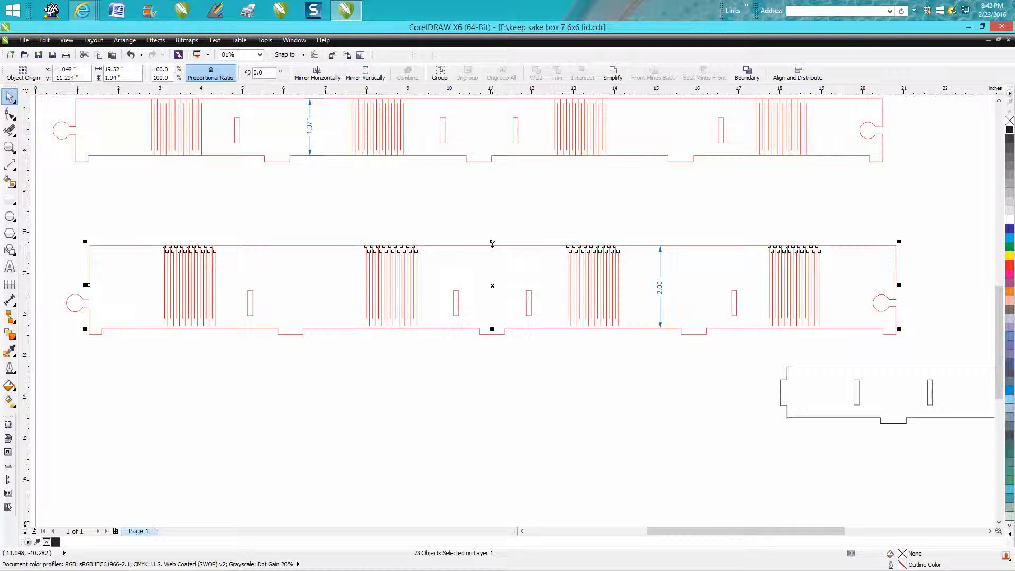
# Extend the left end of the upper outline down to meet the neck of the round connector tab.
pyautogui.click(9, 148)
pyautogui.moveTo(52, 253); pyautogui.dragTo(186, 373)
pyautogui.click(10, 113)
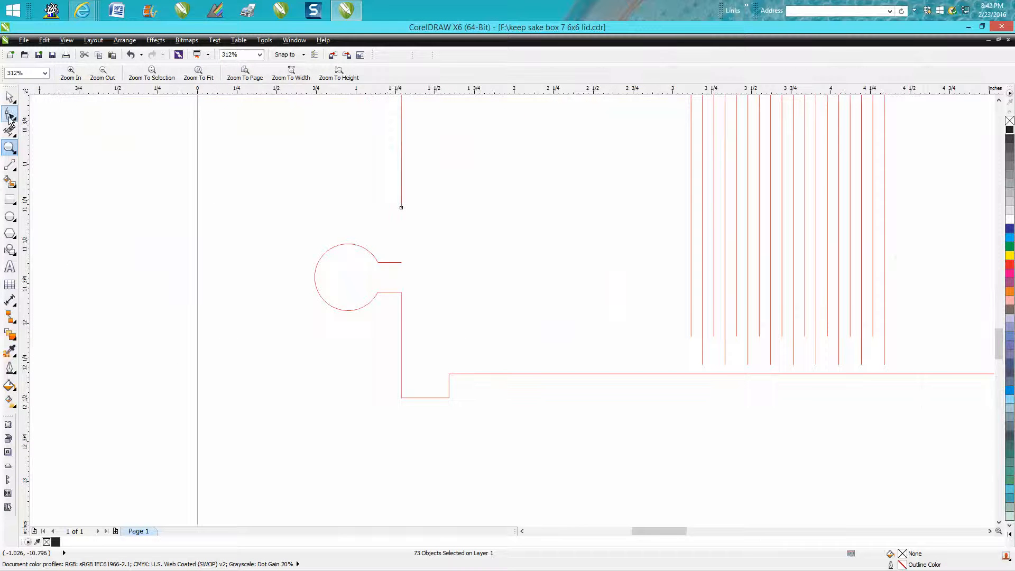
pyautogui.click(401, 210)
pyautogui.moveTo(401, 210); pyautogui.dragTo(402, 263)
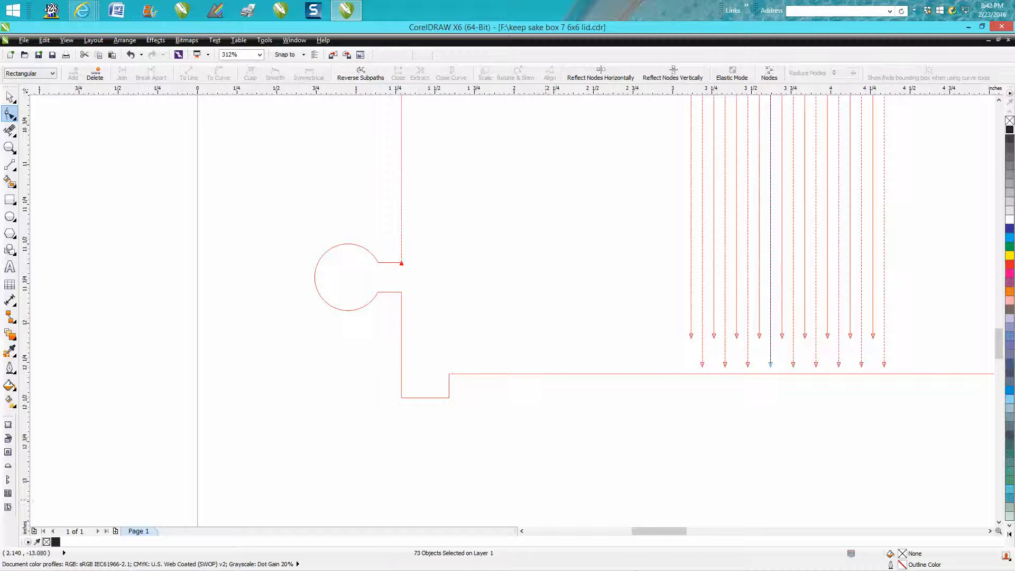
# Extend the right end of the upper outline down to meet the edge of the round connector notch.
pyautogui.scroll(-2, 647, 506)
pyautogui.moveTo(690, 532); pyautogui.dragTo(827, 532)
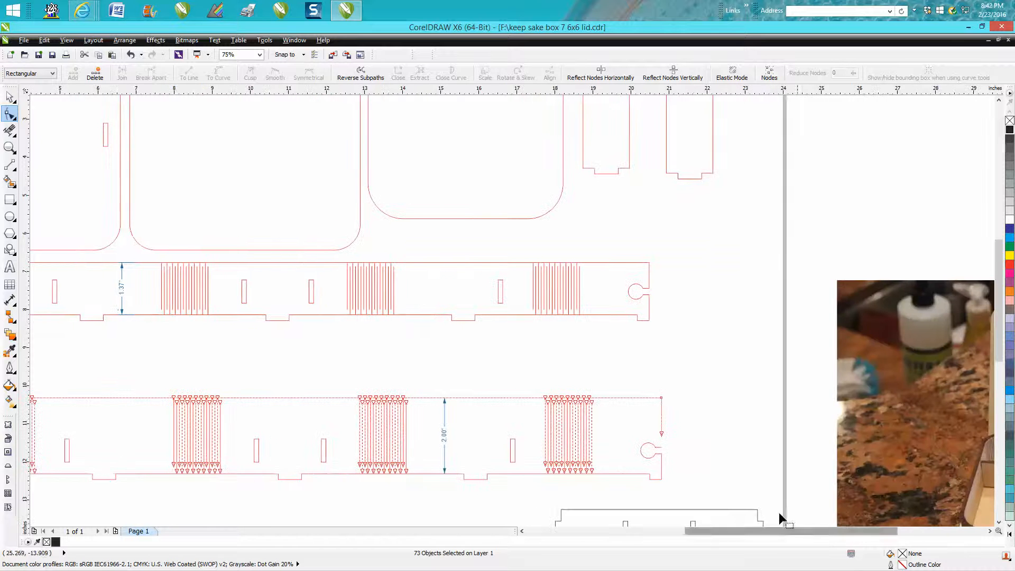
pyautogui.click(662, 446)
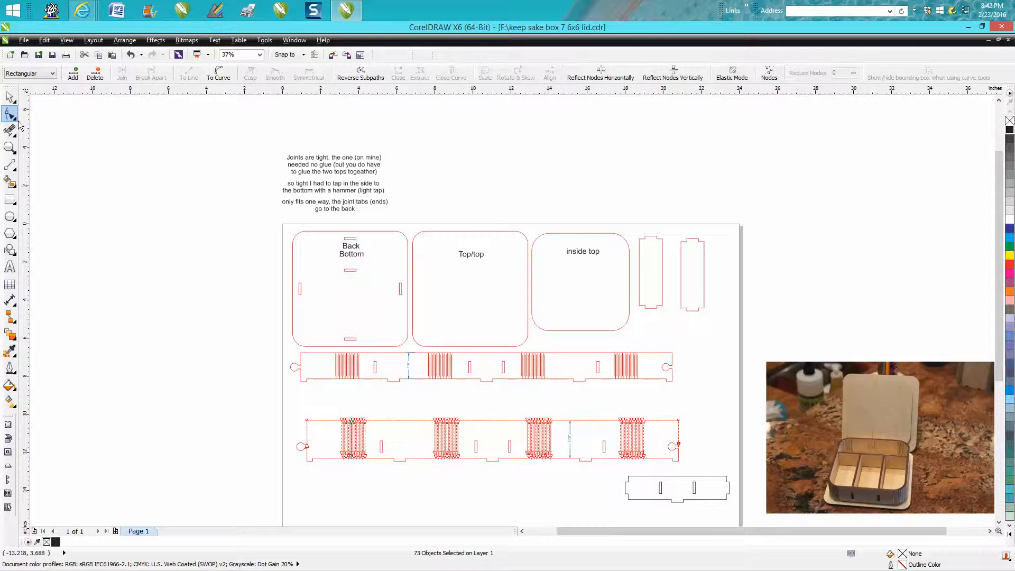
# Select only the hinge lines of all four groups on the lower strip, leaving its outline unselected.
pyautogui.click(9, 149)
pyautogui.moveTo(331, 413); pyautogui.dragTo(392, 471)
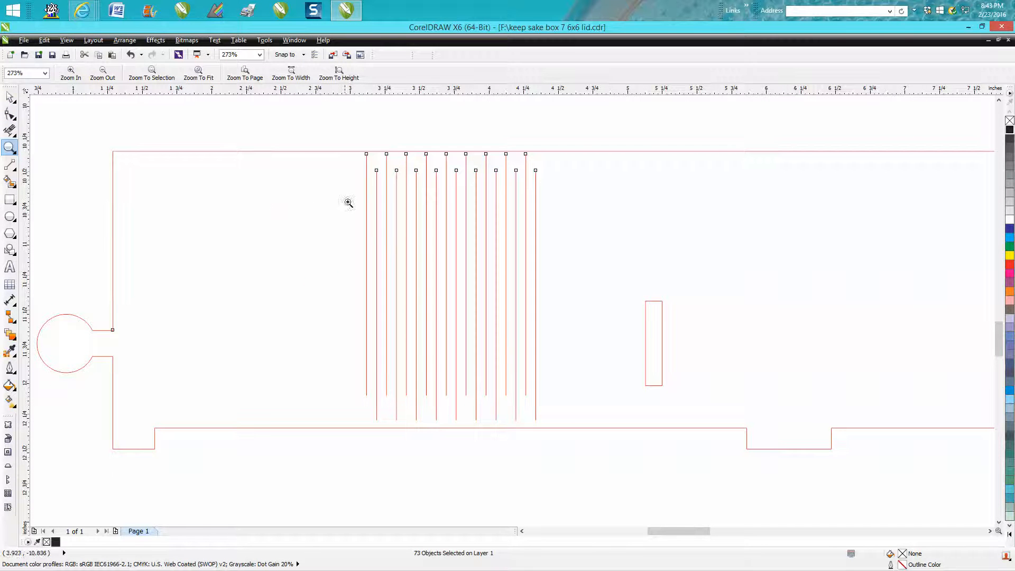
pyautogui.click(9, 97)
pyautogui.click(356, 148)
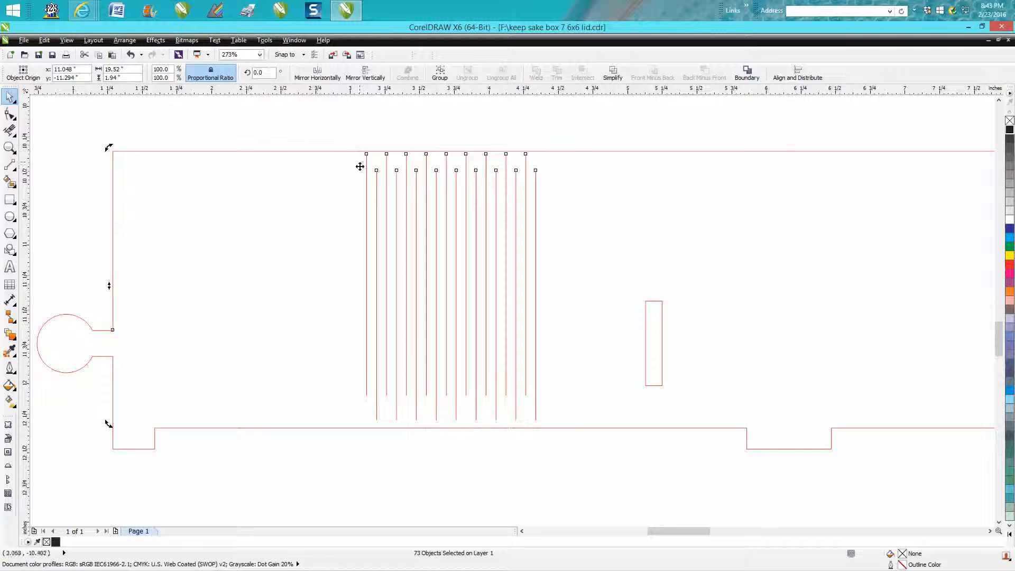
pyautogui.click(9, 97)
pyautogui.click(272, 138)
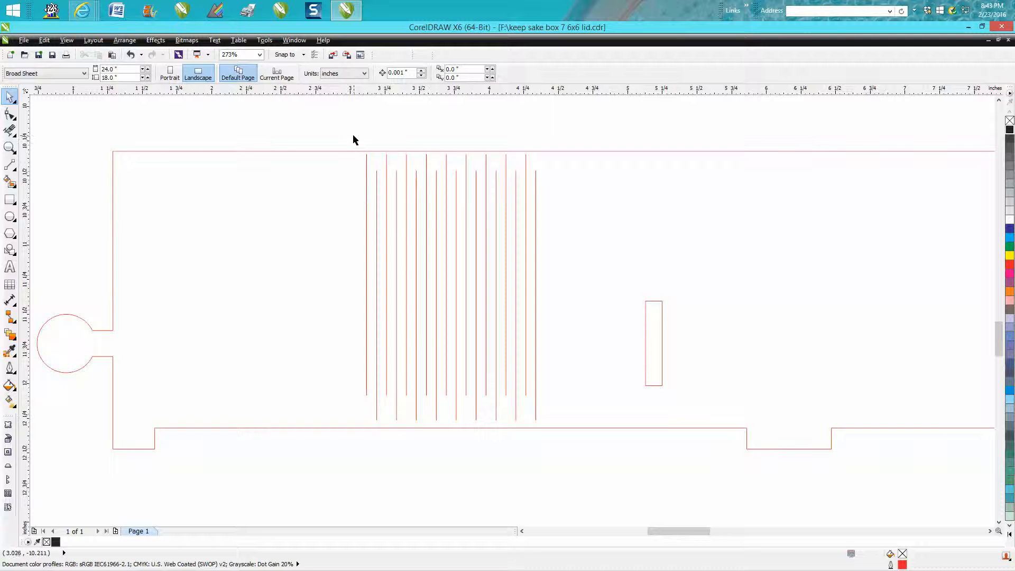
pyautogui.scroll(-3, 350, 144)
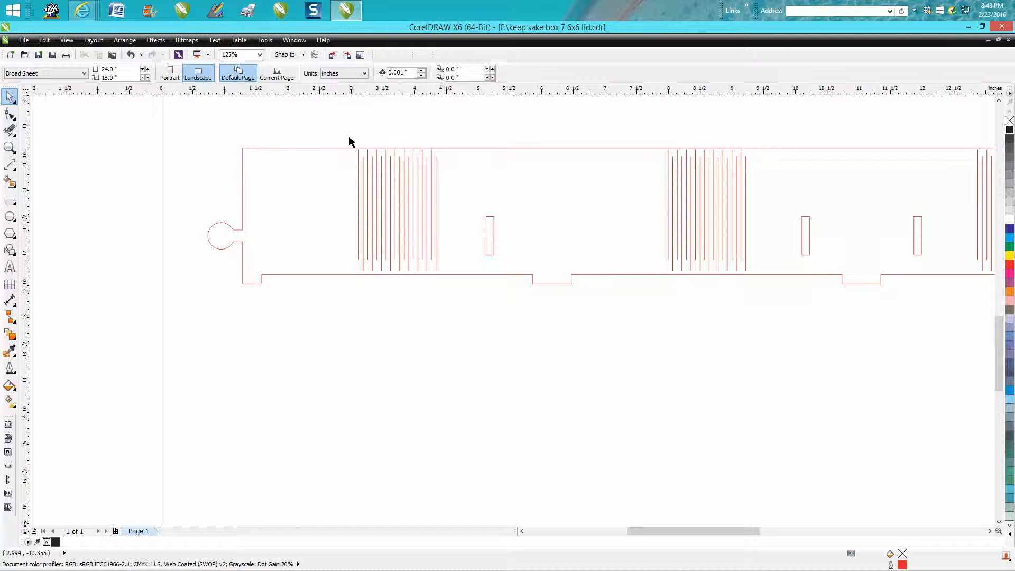
pyautogui.moveTo(348, 136); pyautogui.dragTo(452, 305)
pyautogui.keyDown('shift'); pyautogui.moveTo(644, 139); pyautogui.dragTo(762, 304); pyautogui.keyUp('shift')
pyautogui.moveTo(738, 531); pyautogui.dragTo(825, 532)
pyautogui.keyDown('shift'); pyautogui.moveTo(327, 121); pyautogui.dragTo(454, 289); pyautogui.keyUp('shift')
pyautogui.keyDown('shift'); pyautogui.moveTo(641, 136); pyautogui.dragTo(756, 308); pyautogui.keyUp('shift')
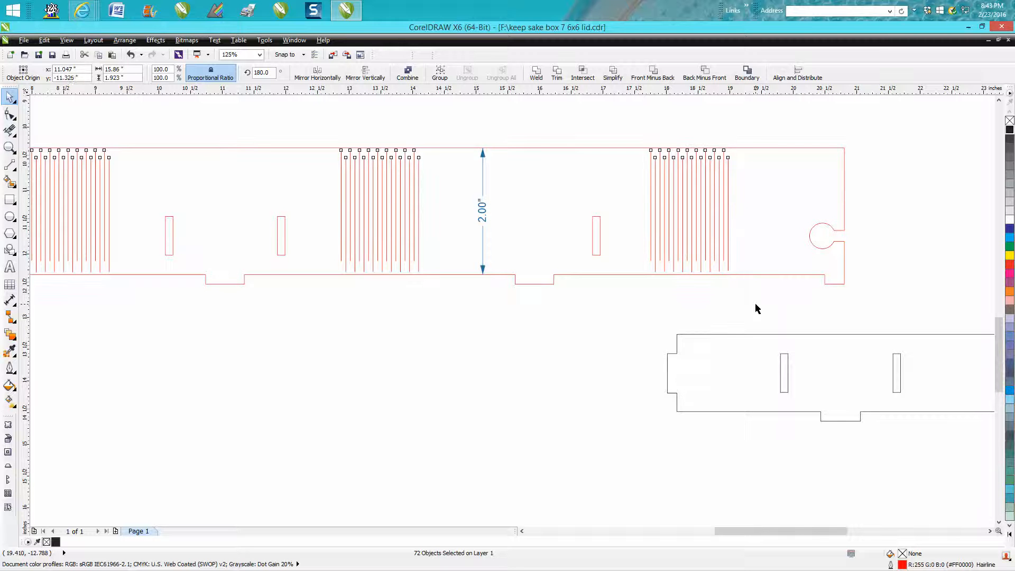
# Stretch all four groups of hinge lines vertically about their centre to a height of about 1.967 inches.
pyautogui.click(10, 148)
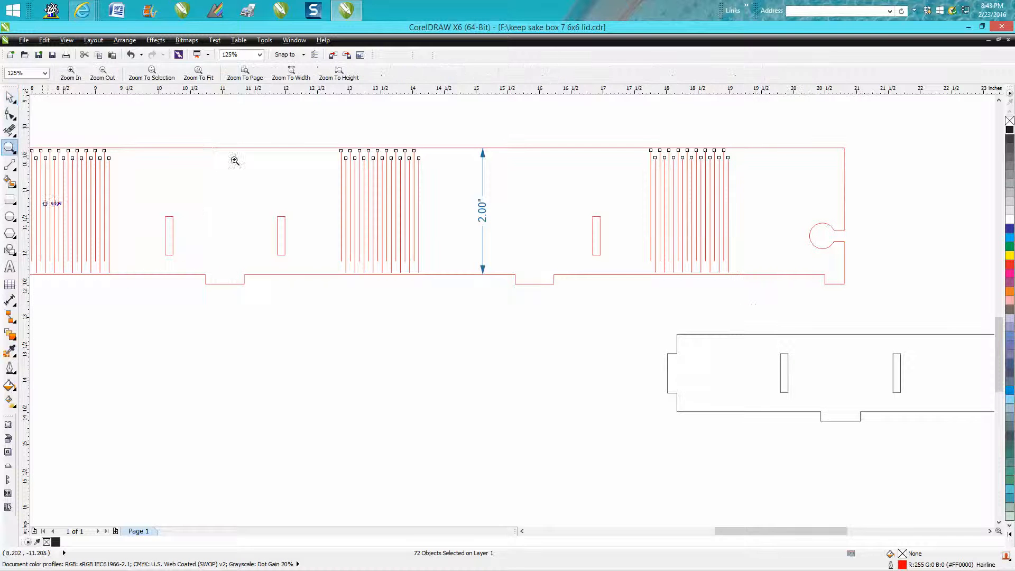
pyautogui.moveTo(328, 139); pyautogui.dragTo(434, 187)
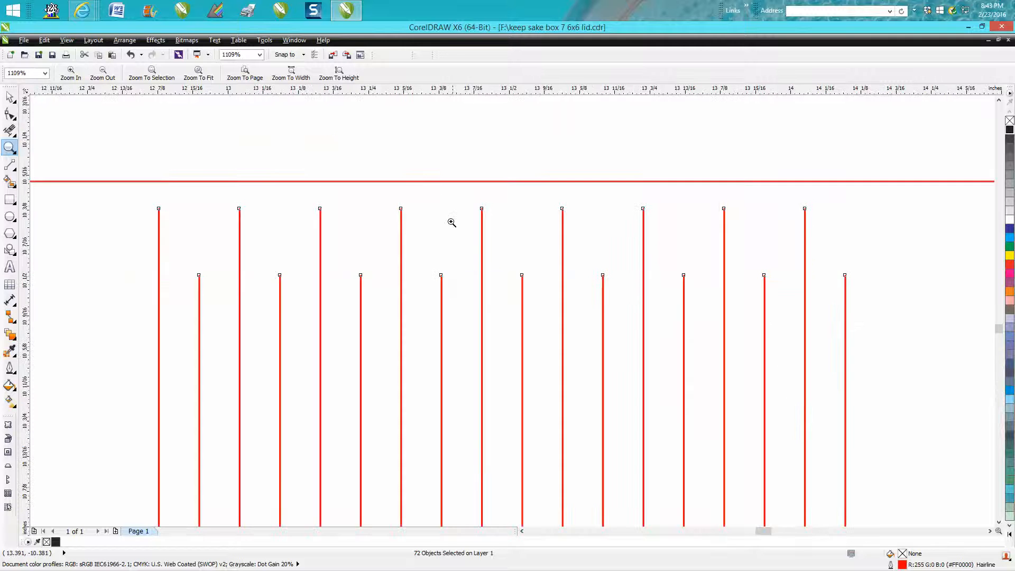
pyautogui.scroll(-5, 416, 209)
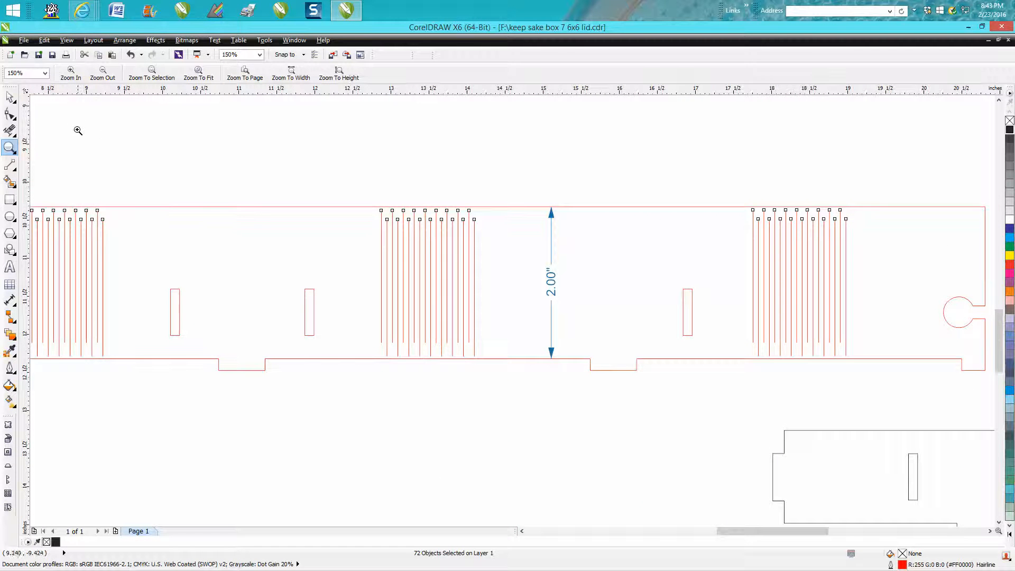
pyautogui.click(8, 96)
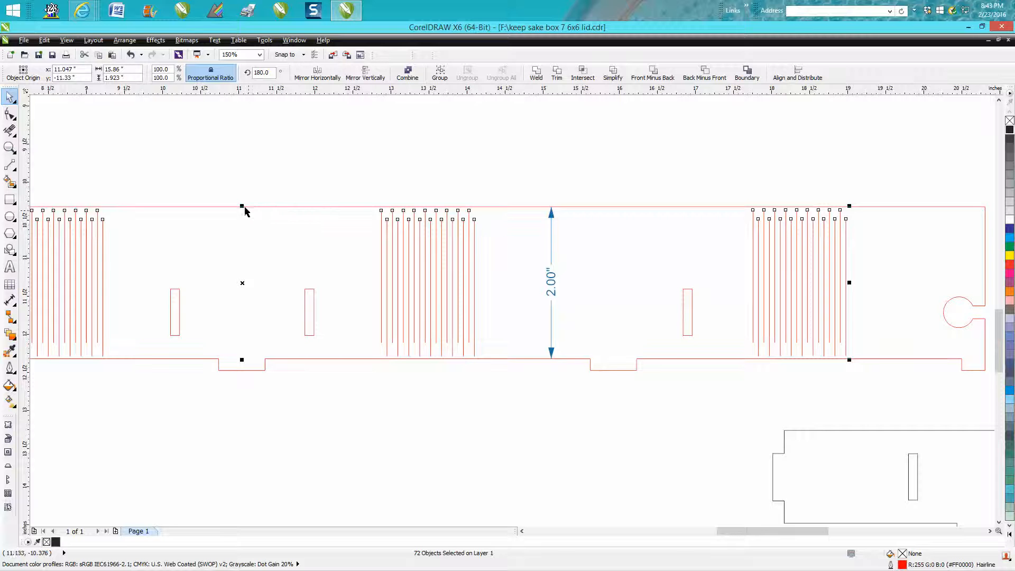
pyautogui.moveTo(243, 204); pyautogui.dragTo(244, 200)
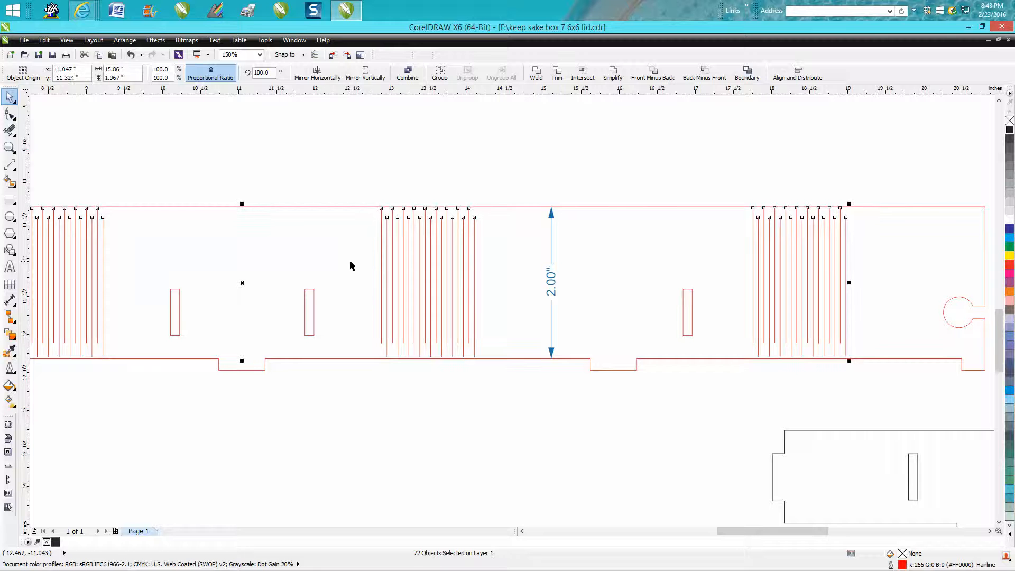
# Examine the gaps between the hinge line ends and the upper and lower edges of the lower strip.
pyautogui.click(10, 148)
pyautogui.moveTo(365, 192); pyautogui.dragTo(530, 259)
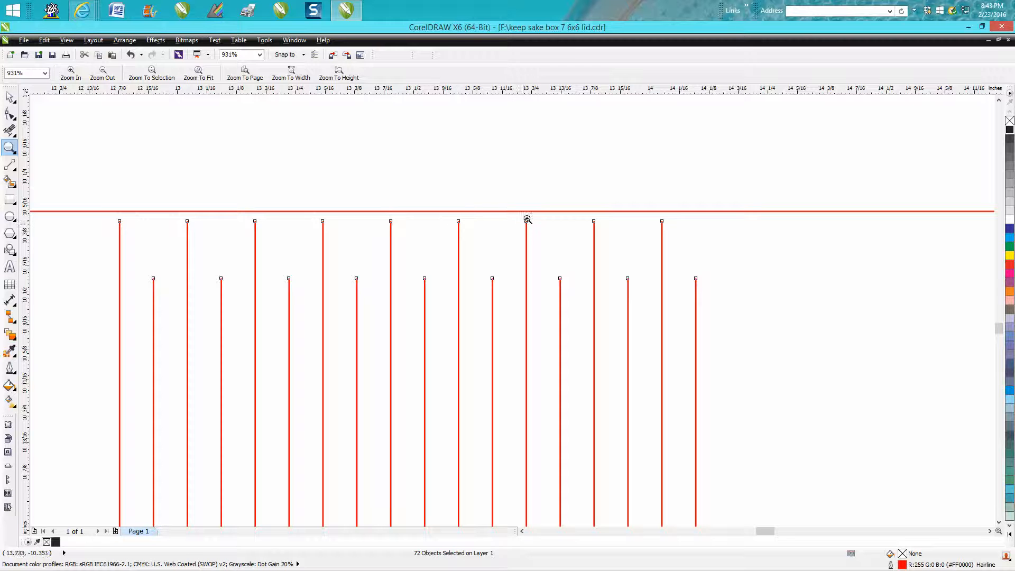
pyautogui.scroll(-2, 526, 218)
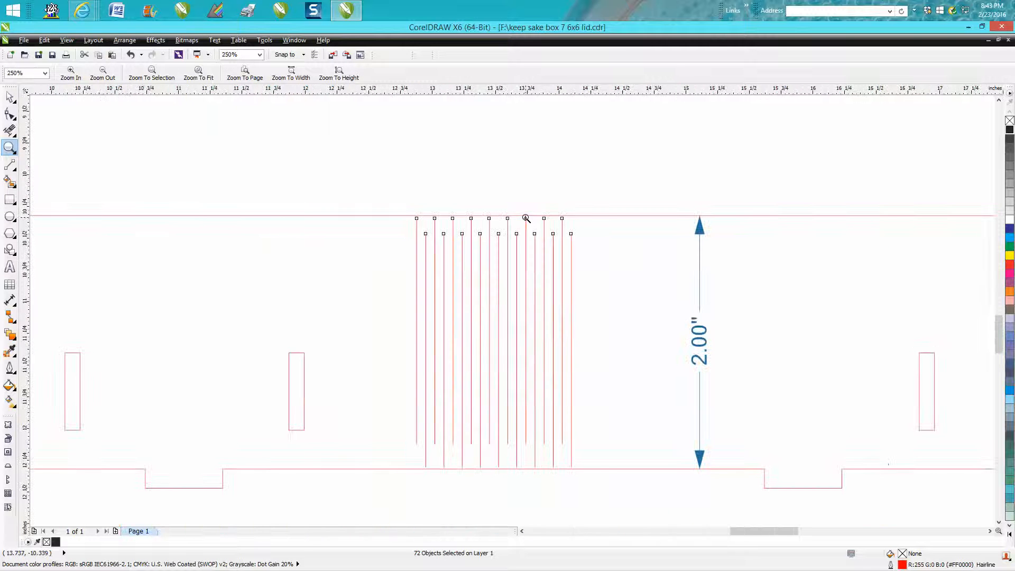
pyautogui.scroll(4, 485, 472)
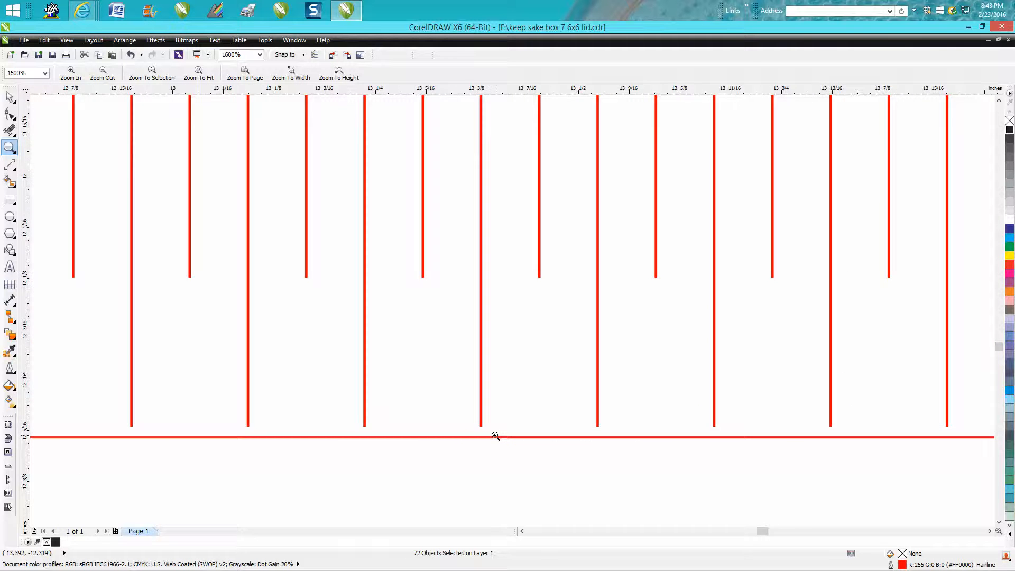
pyautogui.scroll(-2, 491, 435)
pyautogui.scroll(-1, 516, 409)
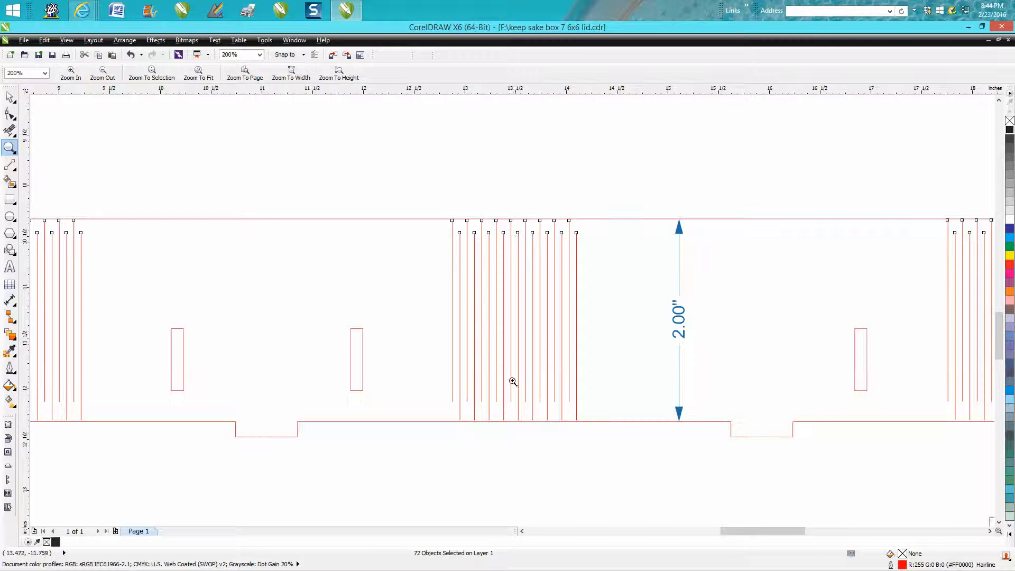
pyautogui.scroll(-1, 512, 396)
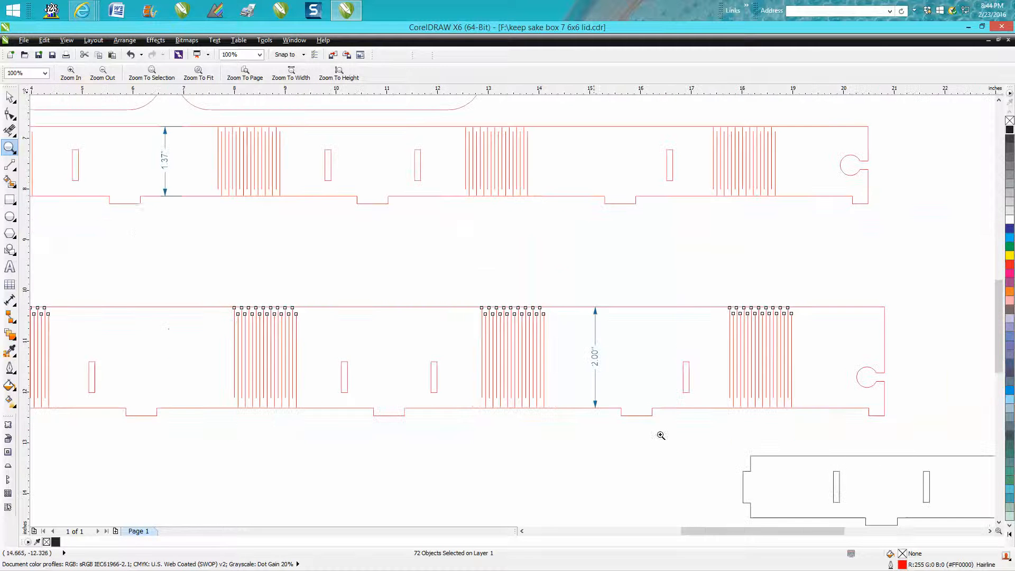
# Move the grouped black divider piece over the lower strip's notched end, with their bottom edges roughly level.
pyautogui.click(9, 97)
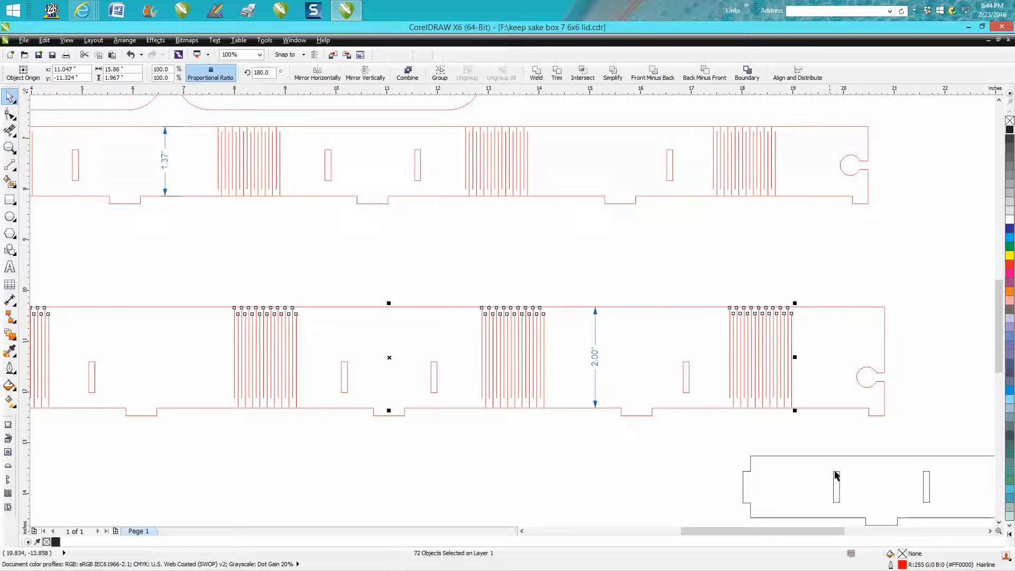
pyautogui.click(840, 456)
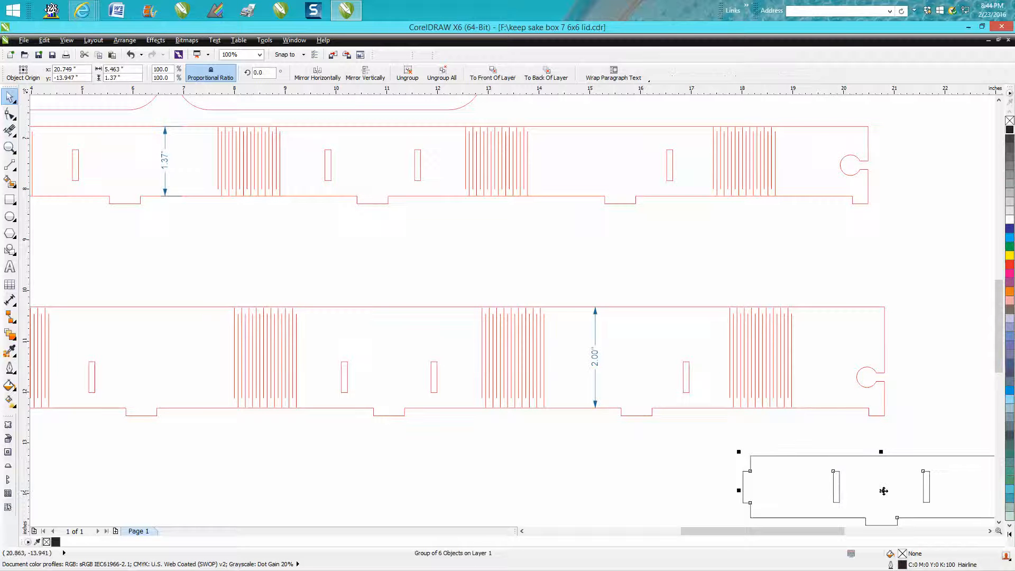
pyautogui.moveTo(881, 491)
pyautogui.mouseDown()
pyautogui.moveTo(791, 386)
pyautogui.moveTo(754, 453)
pyautogui.moveTo(675, 470)
pyautogui.moveTo(775, 400)
pyautogui.moveTo(794, 365)
pyautogui.moveTo(802, 376)
pyautogui.moveTo(921, 386)
pyautogui.mouseUp()
pyautogui.moveTo(837, 530); pyautogui.dragTo(866, 528)
pyautogui.moveTo(712, 389); pyautogui.dragTo(778, 379)
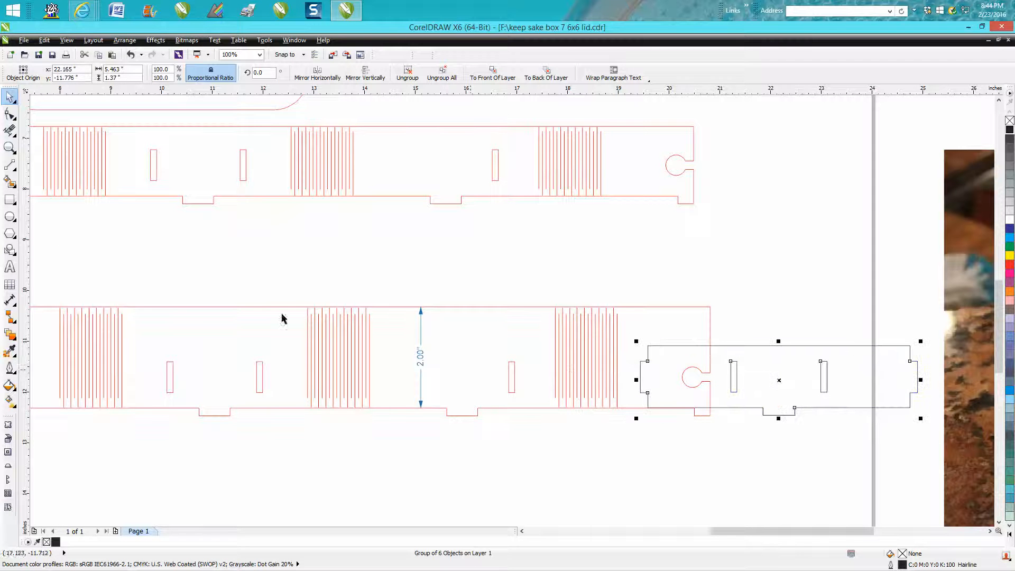
# Nudge the divider piece down until its lower edge lines up with the lower strip's bottom edge.
pyautogui.click(9, 148)
pyautogui.moveTo(614, 368); pyautogui.dragTo(799, 460)
pyautogui.click(9, 97)
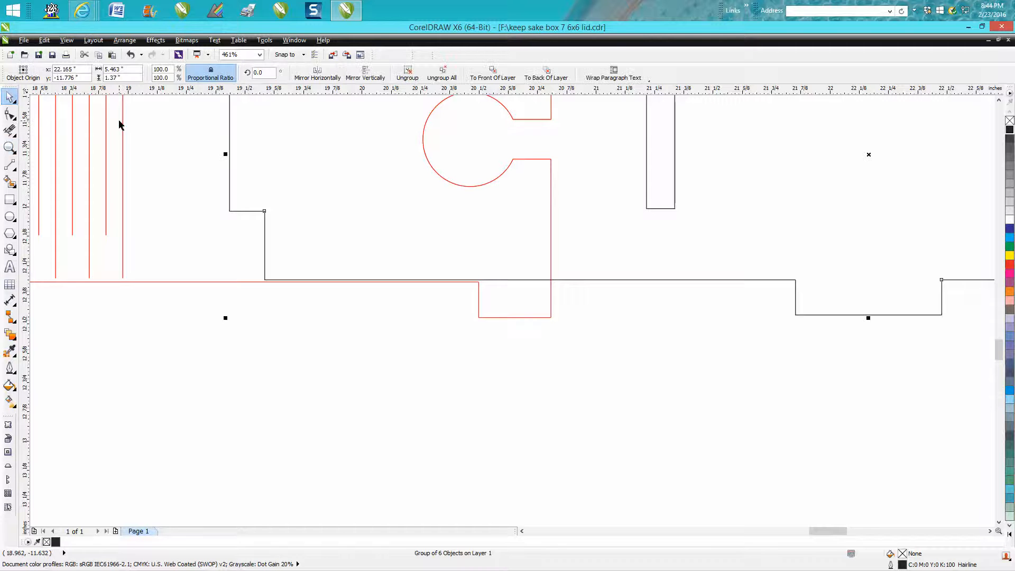
pyautogui.press('Down')
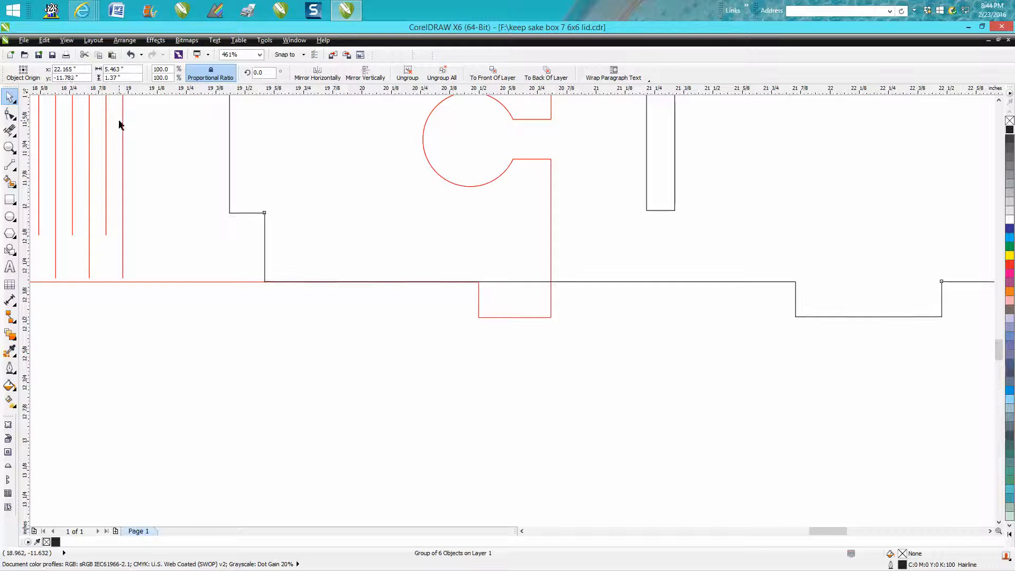
pyautogui.scroll(-5, 516, 215)
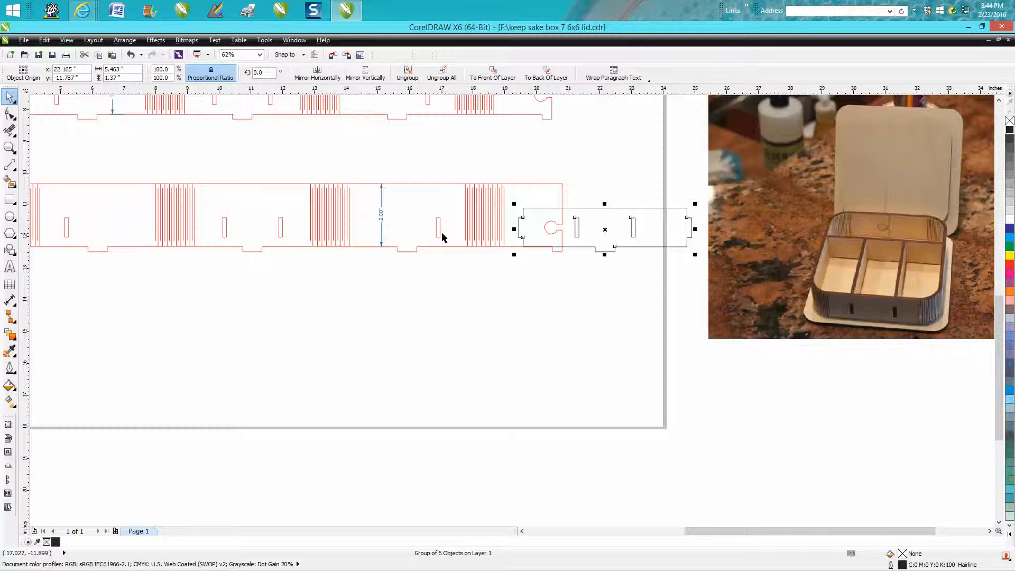
# Ungroup the black divider piece and break its outer outline curve apart.
pyautogui.click(125, 40)
pyautogui.click(149, 166)
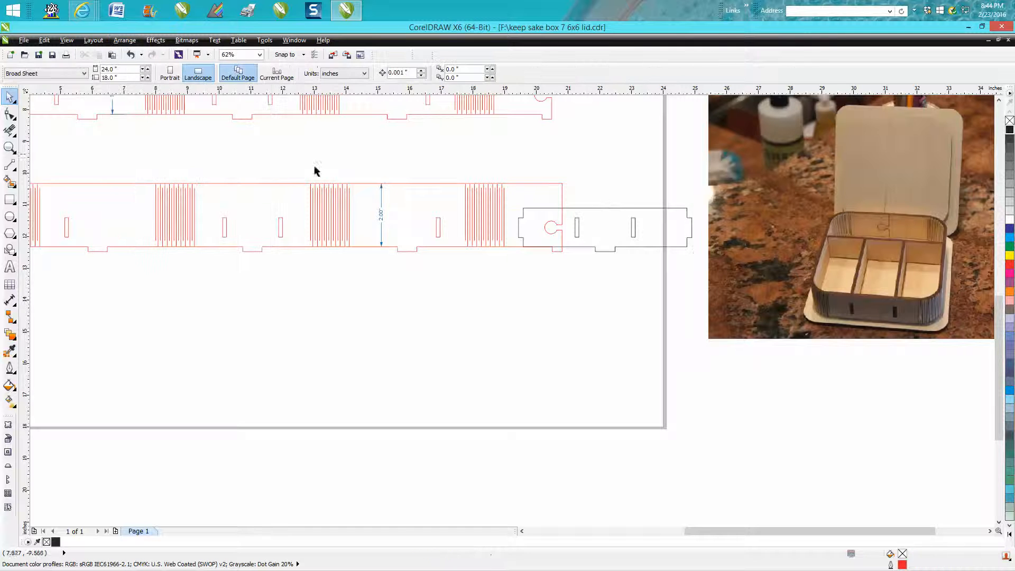
pyautogui.click(610, 208)
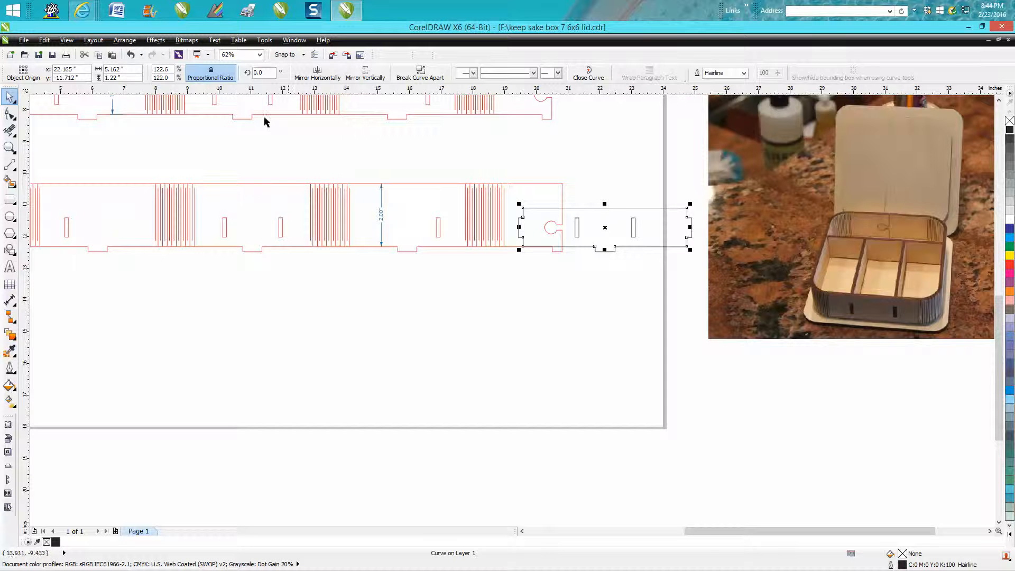
pyautogui.click(125, 40)
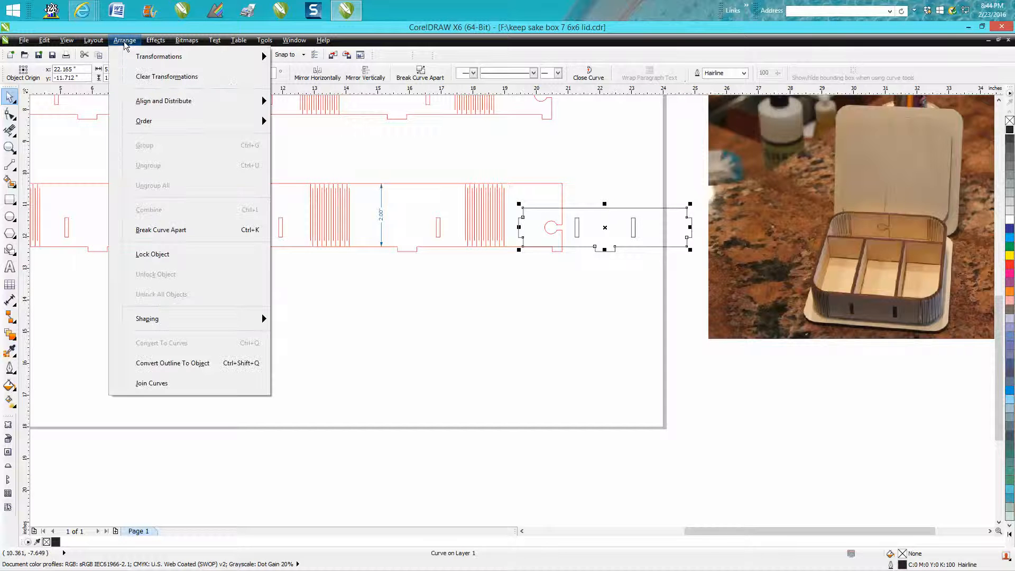
pyautogui.click(158, 229)
# Move the divider's separated upper outline straight up by about 0.52 inch.
pyautogui.click(606, 210)
pyautogui.click(606, 209)
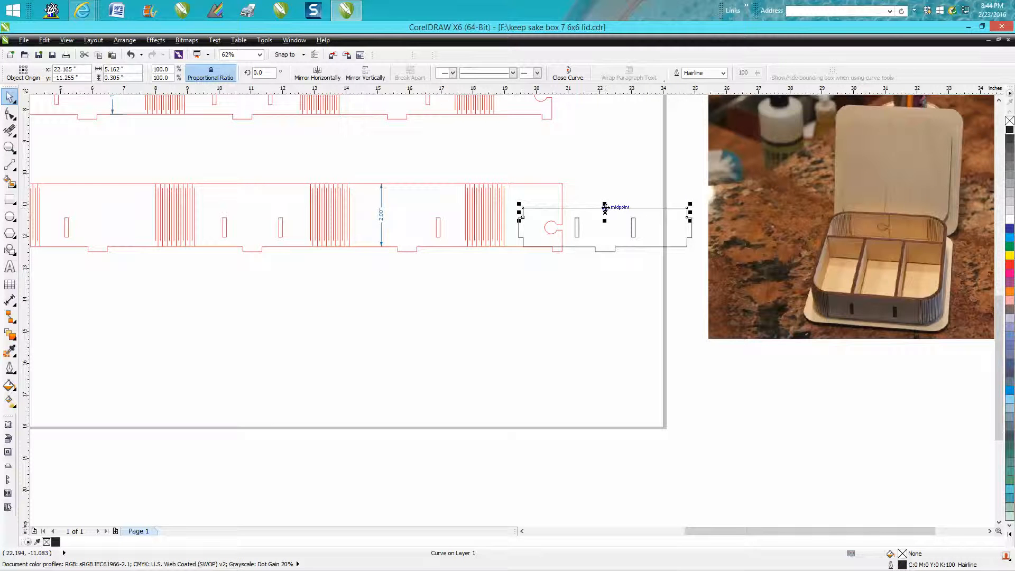
pyautogui.moveTo(605, 210); pyautogui.dragTo(605, 192)
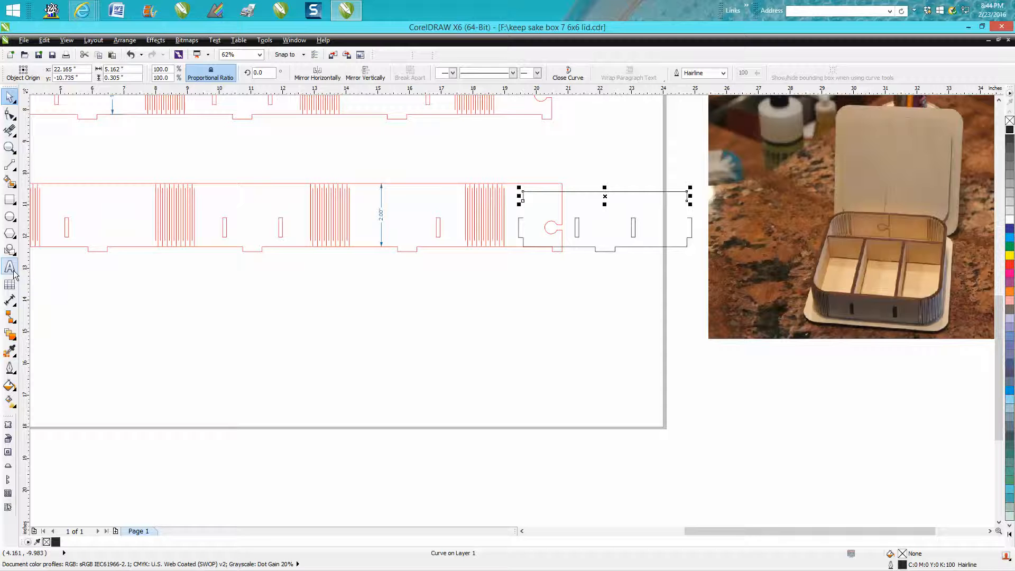
# Add a vertical dimension from the divider's raised upper edge to its bottom edge.
pyautogui.click(10, 300)
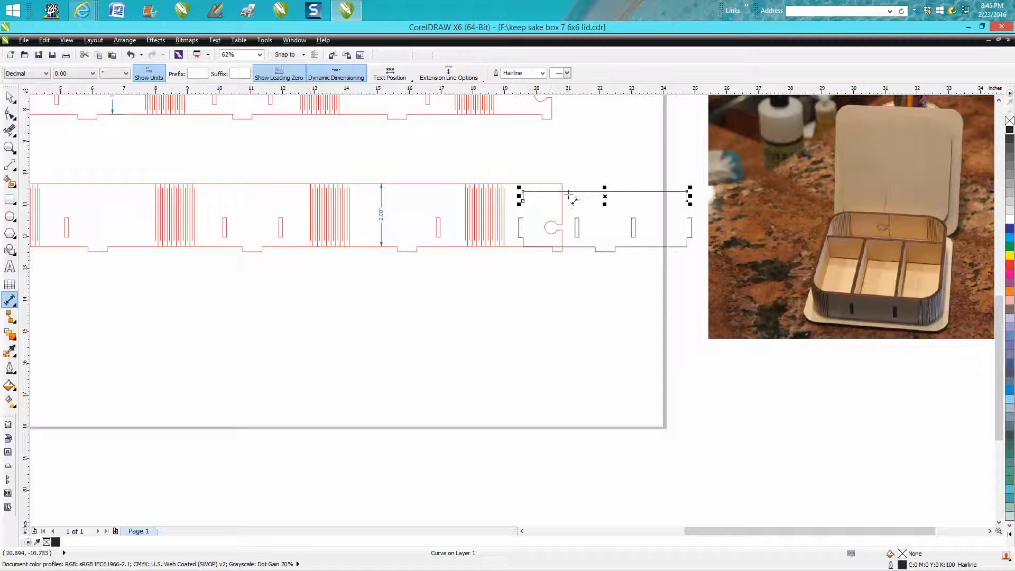
pyautogui.moveTo(569, 191); pyautogui.dragTo(569, 246)
pyautogui.click(566, 248)
pyautogui.click(9, 147)
pyautogui.moveTo(482, 183); pyautogui.dragTo(699, 301)
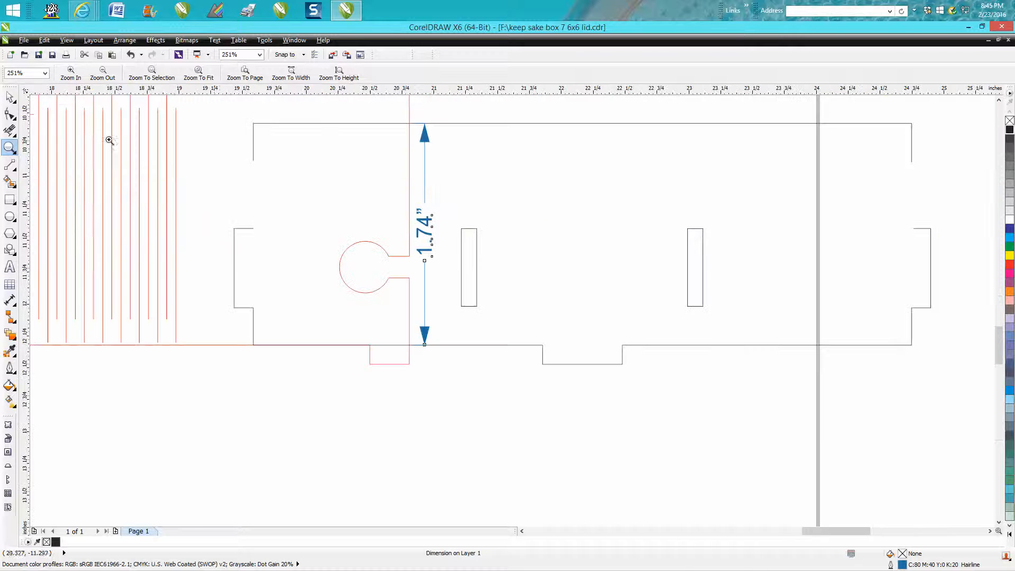
# Stretch the divider's upper outline upward until its height dimension reads 1.87 inches.
pyautogui.click(10, 98)
pyautogui.click(604, 124)
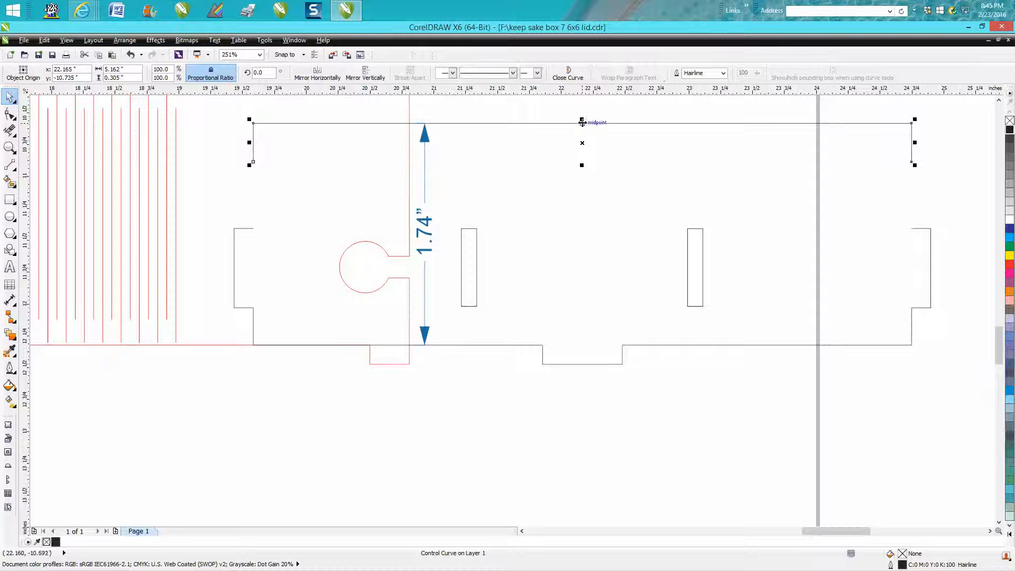
pyautogui.moveTo(581, 119); pyautogui.dragTo(582, 100)
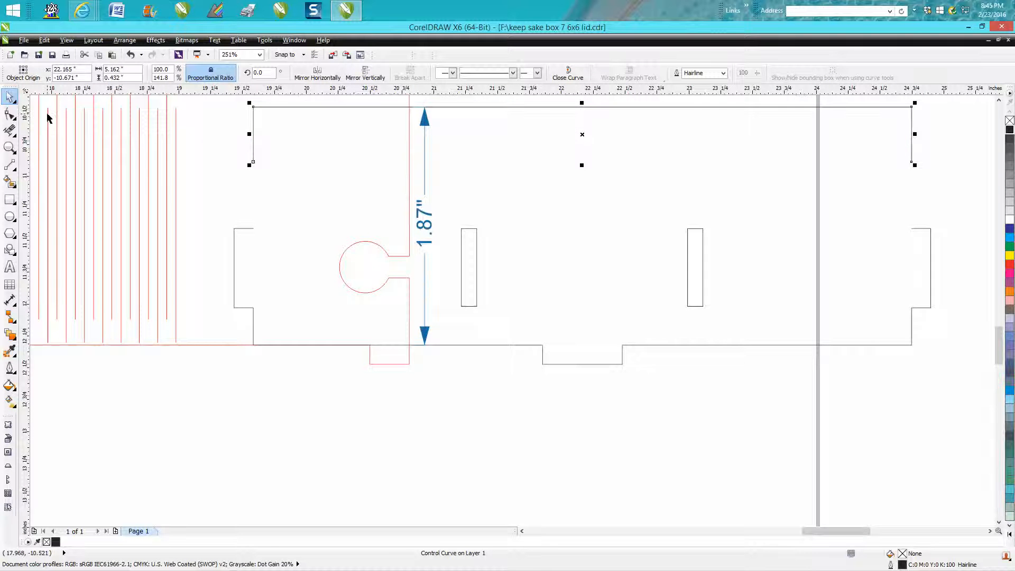
# Extend both ends of the divider's upper outline down to meet the tops of its side tabs.
pyautogui.click(9, 114)
pyautogui.moveTo(253, 163); pyautogui.dragTo(251, 227)
pyautogui.moveTo(912, 165); pyautogui.dragTo(913, 229)
pyautogui.scroll(-2, 913, 229)
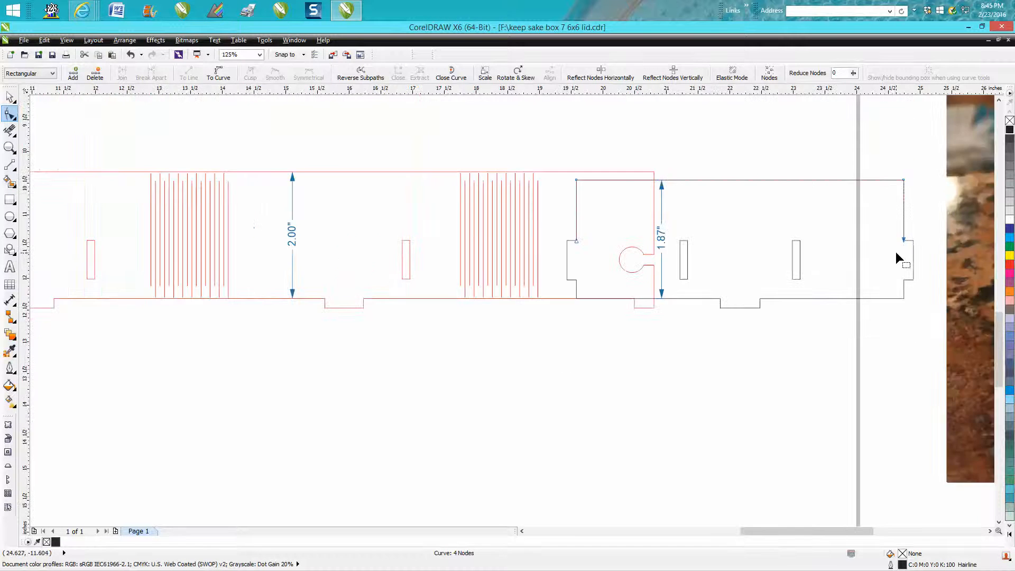
# Try to move the enlarged divider piece with its height dimension below the strip, and undo the move.
pyautogui.click(10, 96)
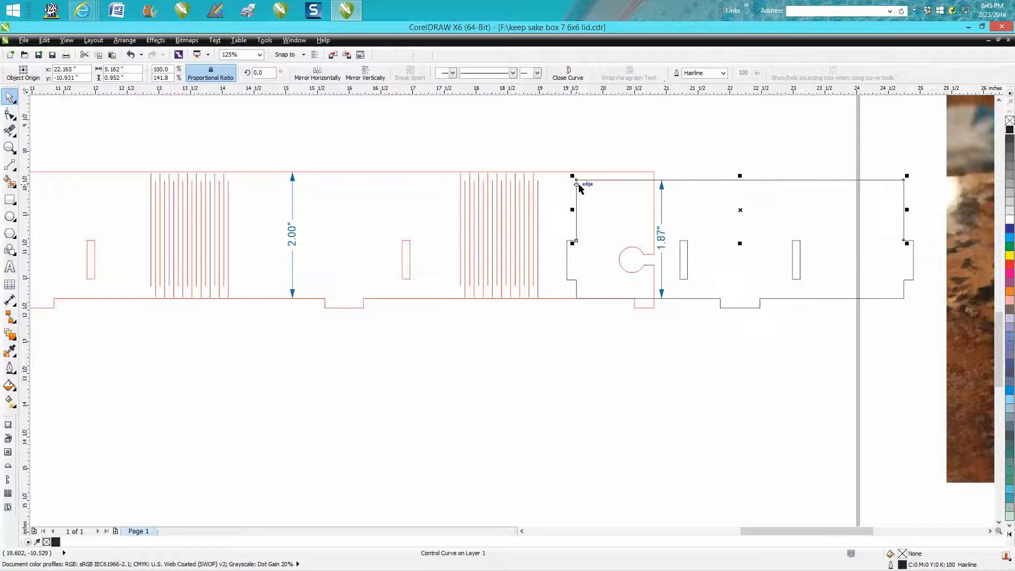
pyautogui.moveTo(561, 168); pyautogui.dragTo(931, 340)
pyautogui.moveTo(740, 249); pyautogui.dragTo(723, 395)
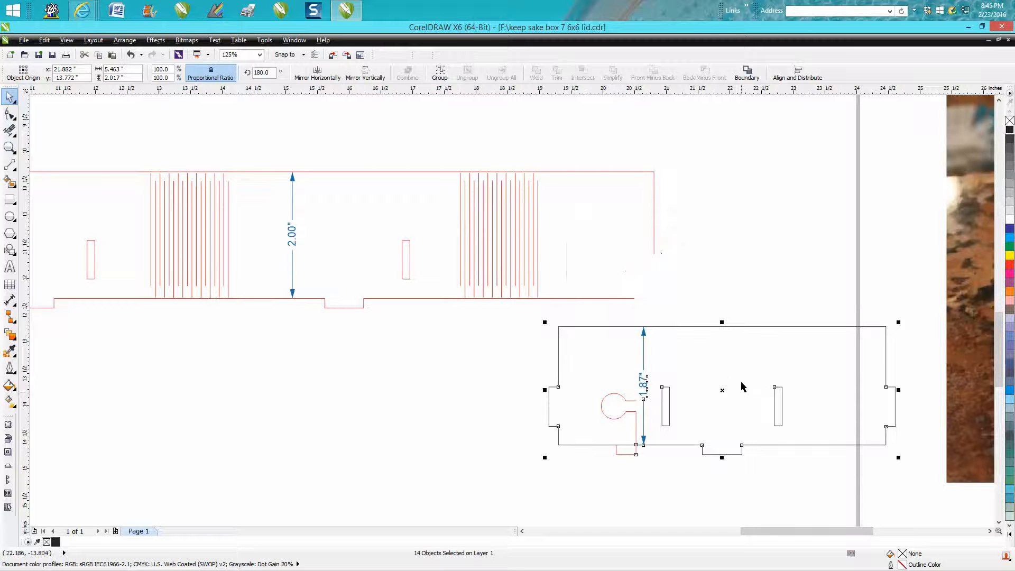
pyautogui.click(131, 54)
pyautogui.click(708, 158)
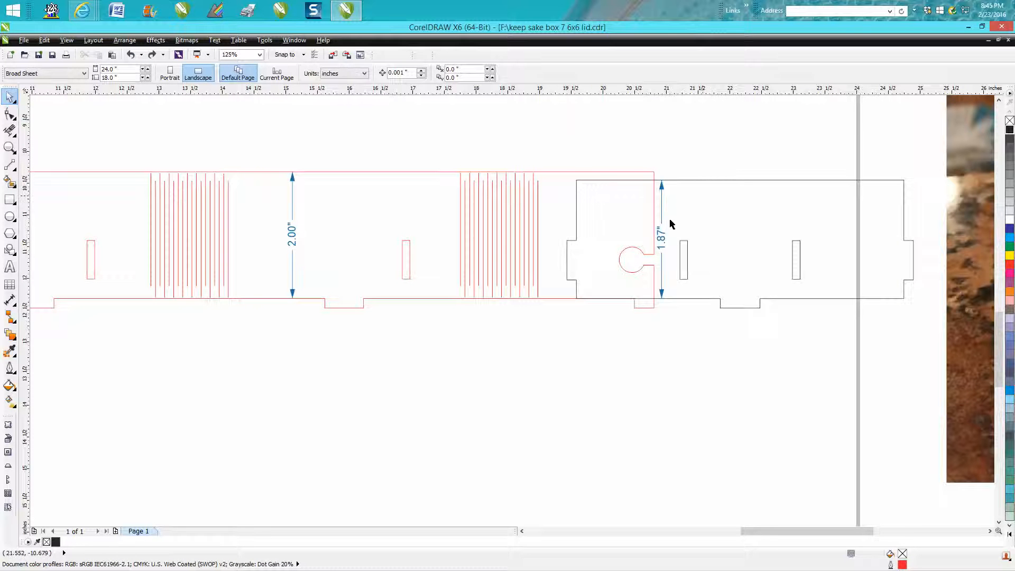
# Select the divider's upper outline, left tab, bottom edge and slots, try moving them below the strip, and undo the move.
pyautogui.click(650, 258)
pyautogui.click(675, 180)
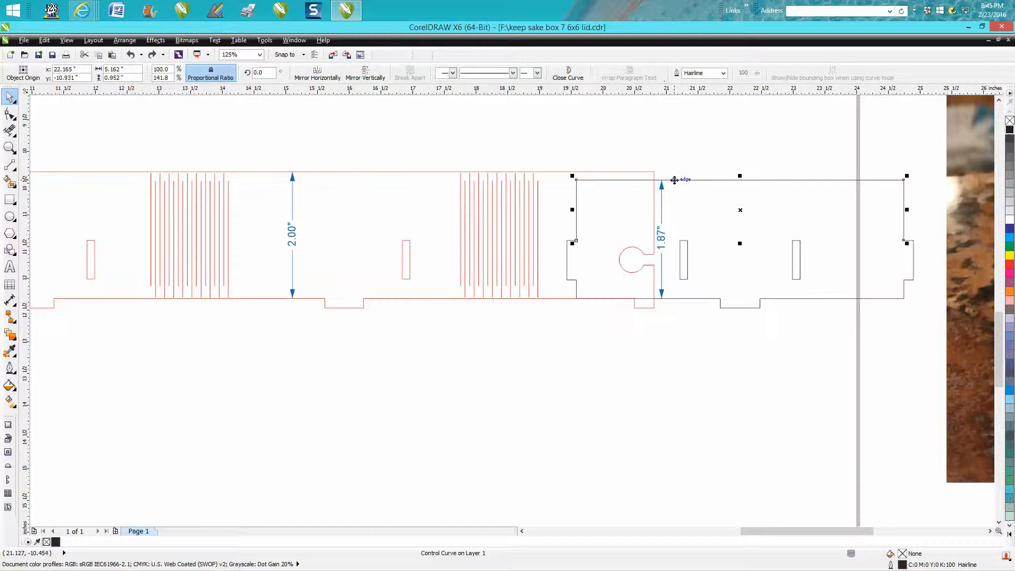
pyautogui.keyDown('shift'); pyautogui.click(569, 265); pyautogui.keyUp('shift')
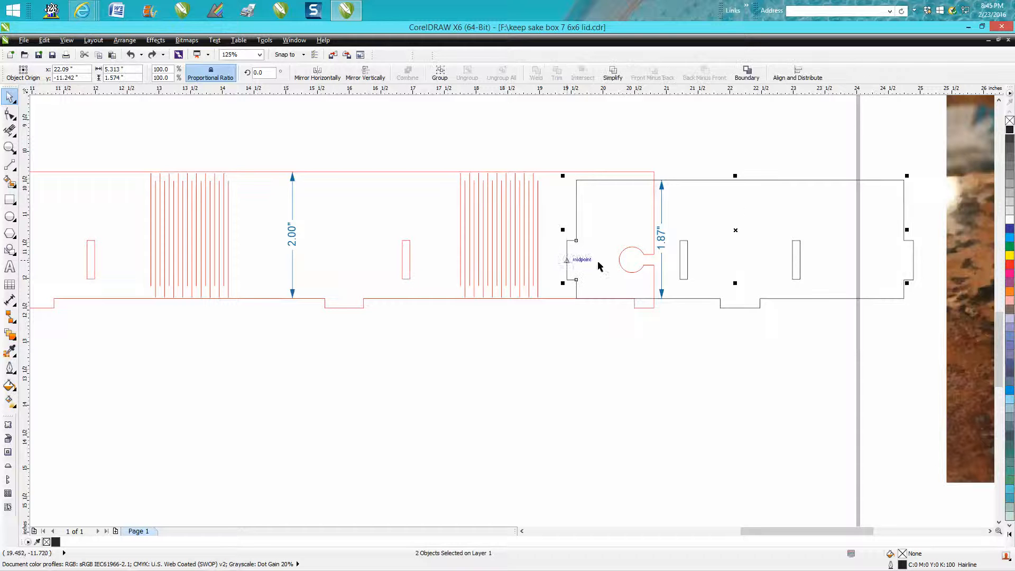
pyautogui.keyDown('shift'); pyautogui.click(772, 299); pyautogui.keyUp('shift')
pyautogui.keyDown('shift'); pyautogui.click(793, 265); pyautogui.keyUp('shift')
pyautogui.moveTo(734, 239); pyautogui.dragTo(704, 396)
pyautogui.click(130, 55)
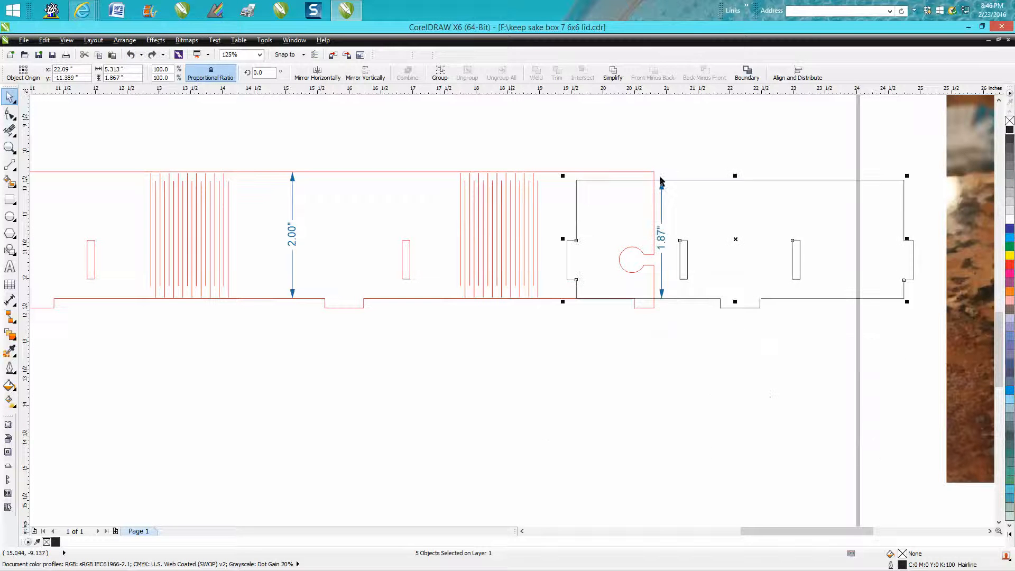
# Add the divider's right side tab to the selection, try moving the pieces below the strip, and undo the move.
pyautogui.keyDown('shift'); pyautogui.click(914, 259); pyautogui.keyUp('shift')
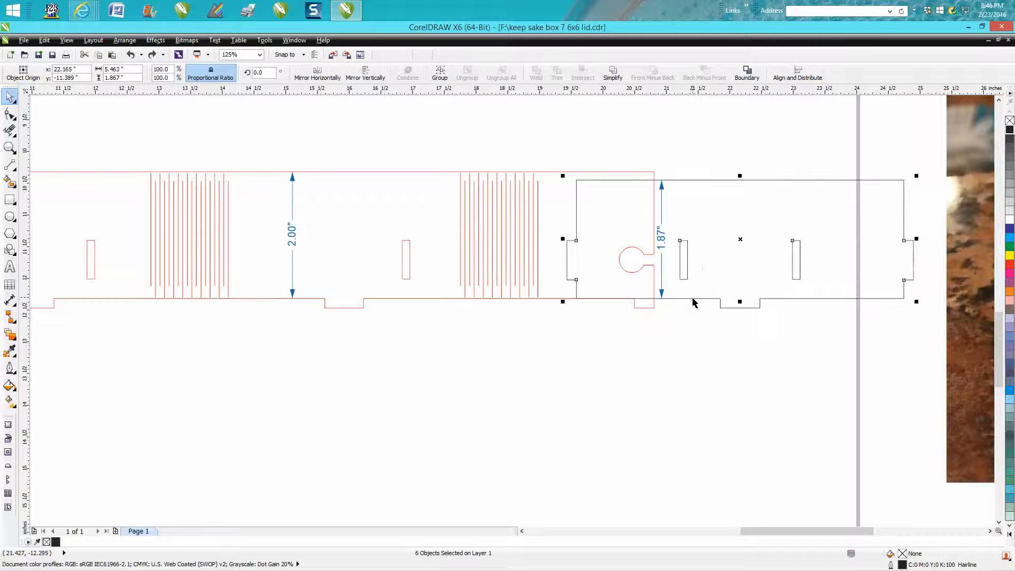
pyautogui.moveTo(744, 239); pyautogui.dragTo(713, 400)
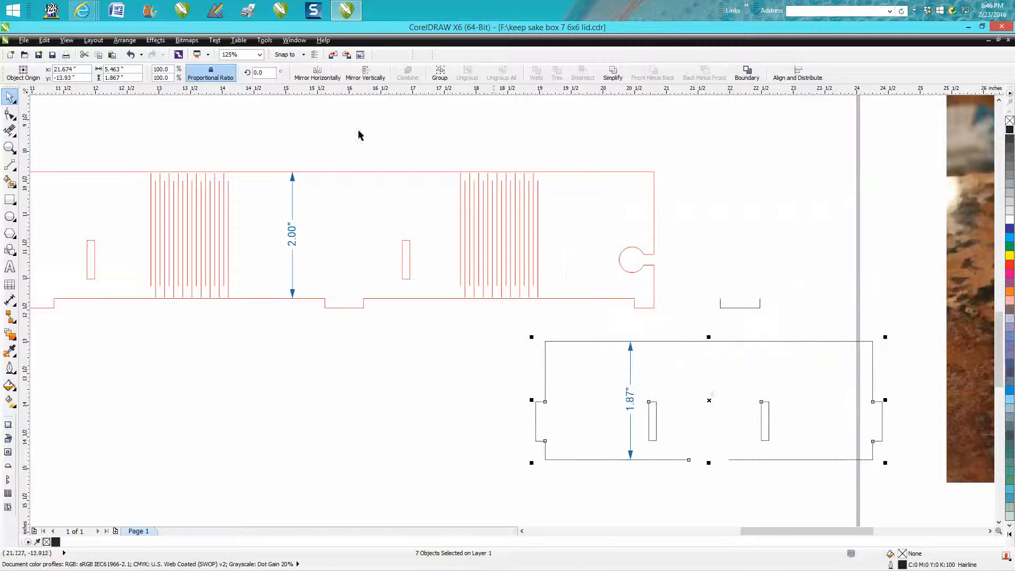
pyautogui.click(130, 54)
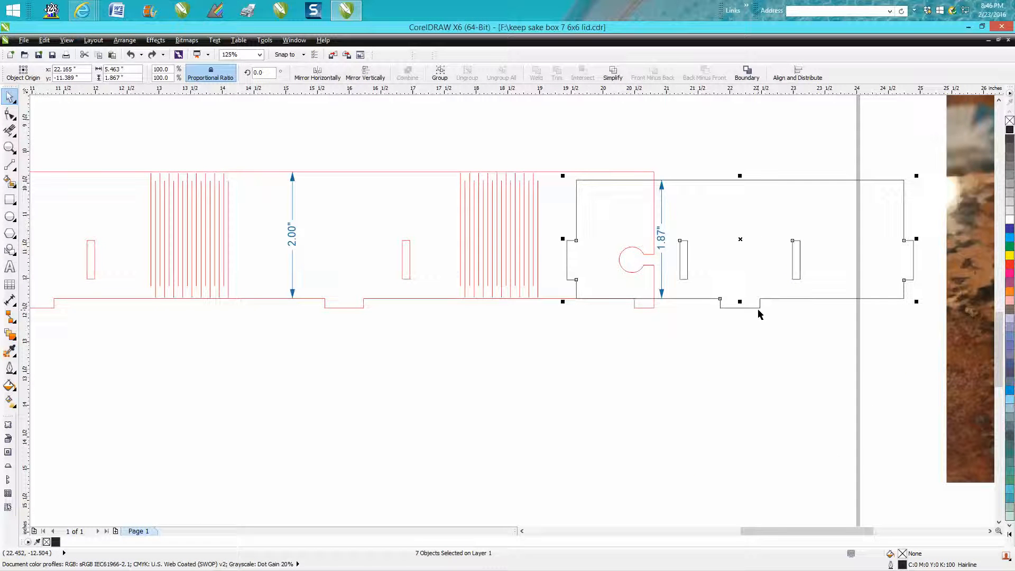
# Add the divider's bottom tab to the selection, move the complete divider below the strip, and group it with its height dimension.
pyautogui.keyDown('shift'); pyautogui.click(756, 308); pyautogui.keyUp('shift')
pyautogui.moveTo(721, 327); pyautogui.dragTo(656, 478)
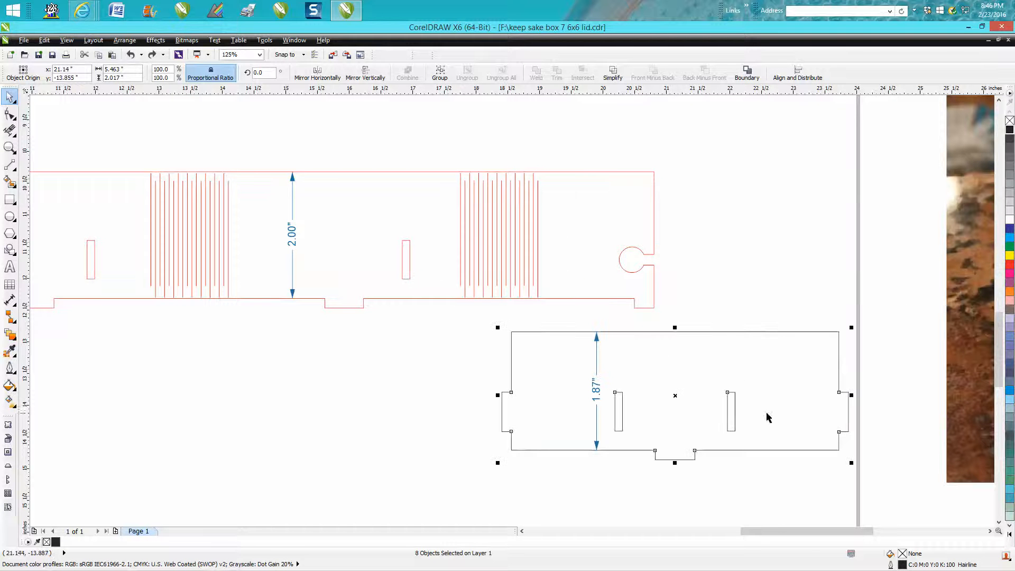
pyautogui.click(125, 40)
pyautogui.click(145, 144)
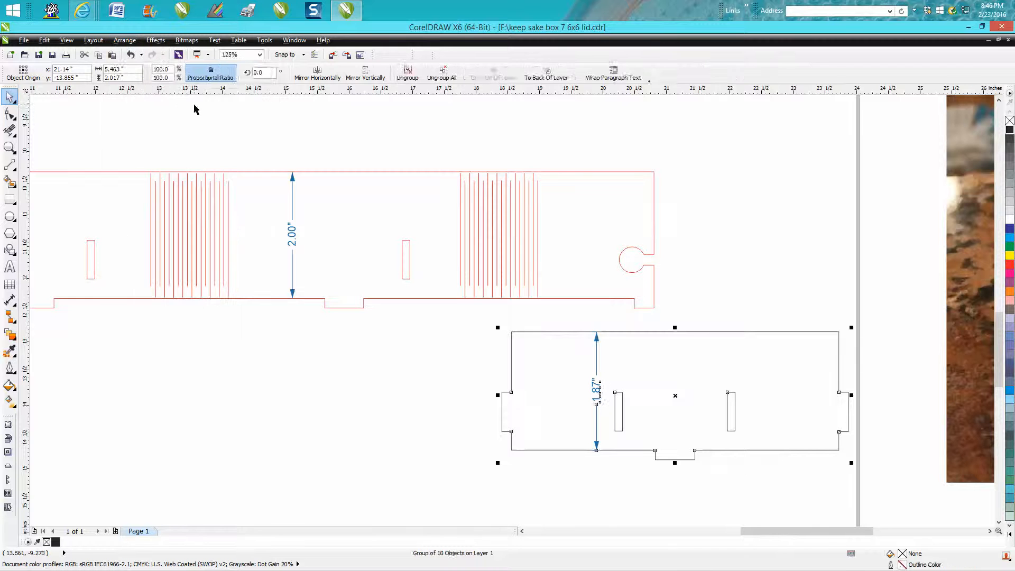
# Move the grouped divider over the right end of the 2-inch side strip to compare their heights and slots.
pyautogui.click(476, 165)
pyautogui.scroll(-2, 607, 190)
pyautogui.scroll(-2, 606, 189)
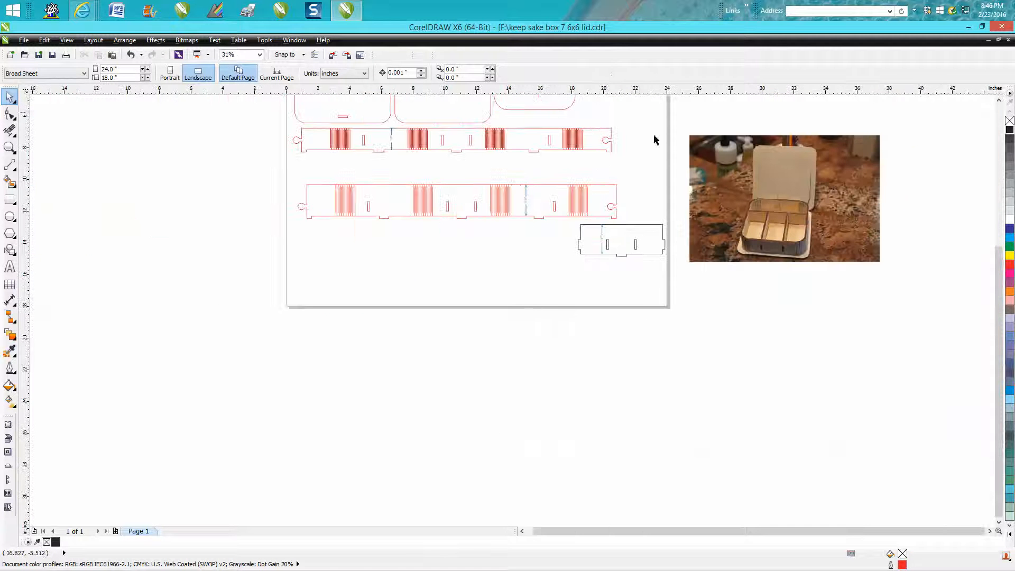
pyautogui.scroll(4, 622, 187)
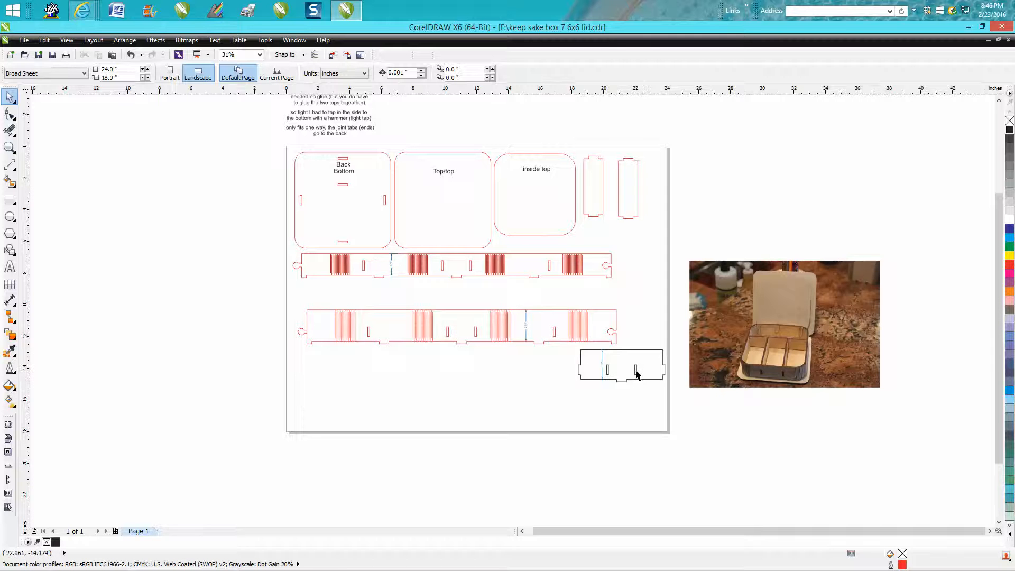
pyautogui.click(627, 354)
pyautogui.moveTo(621, 366); pyautogui.dragTo(569, 330)
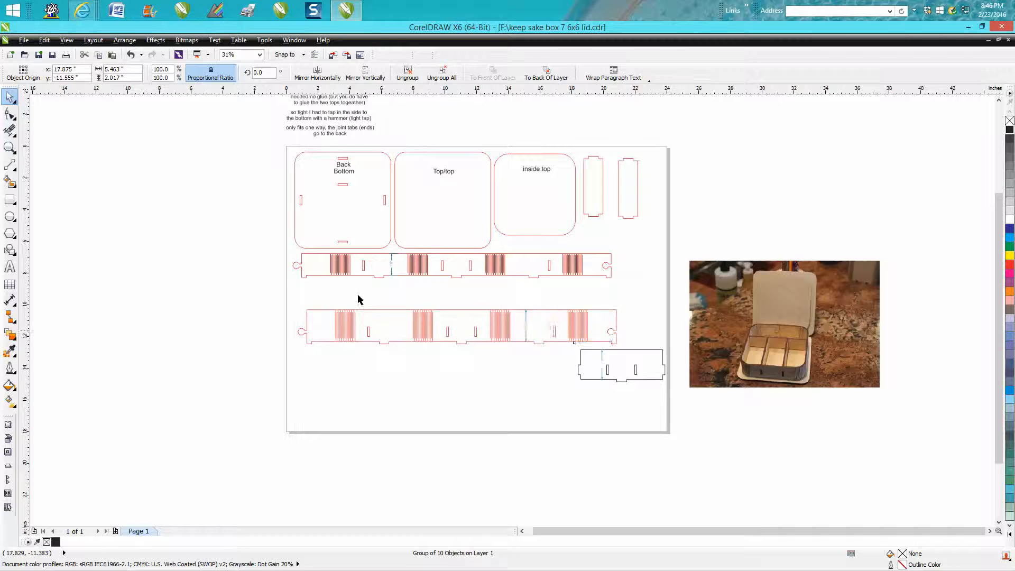
# Nudge the divider group upward in fine increments until its bottom edge lines up with the side strip's bottom edge.
pyautogui.press('z')
pyautogui.moveTo(530, 325); pyautogui.dragTo(618, 367)
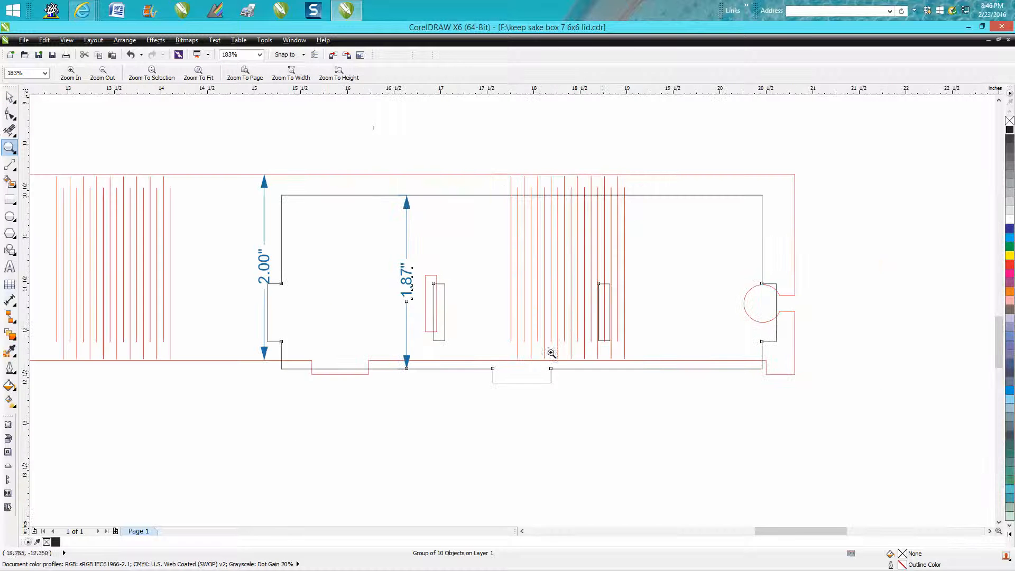
pyautogui.click(10, 96)
pyautogui.click(234, 157)
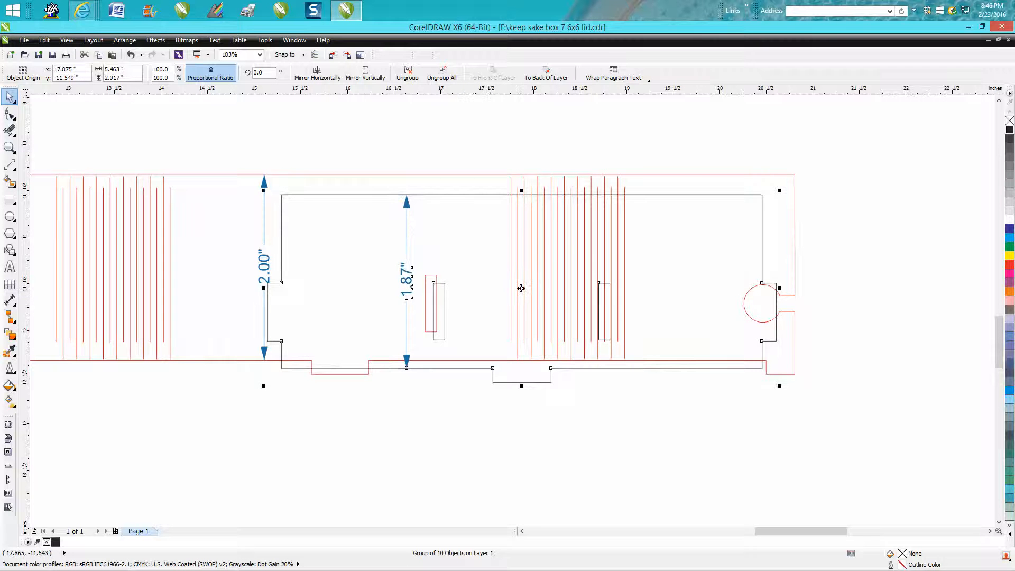
pyautogui.moveTo(522, 285); pyautogui.dragTo(523, 281)
pyautogui.press('Up')
pyautogui.press('Up')
pyautogui.press('Up')
pyautogui.press('Up')
pyautogui.press('Up')
pyautogui.press('Up')
pyautogui.press('Up')
pyautogui.press('Up')
pyautogui.press('Up')
pyautogui.press('Up')
pyautogui.press('Up')
pyautogui.press('Up')
pyautogui.press('Up')
pyautogui.press('Up')
pyautogui.press('Up')
pyautogui.press('Up')
pyautogui.press('Up')
pyautogui.press('Up')
pyautogui.press('Up')
pyautogui.press('Up')
pyautogui.press('Up')
pyautogui.press('Up')
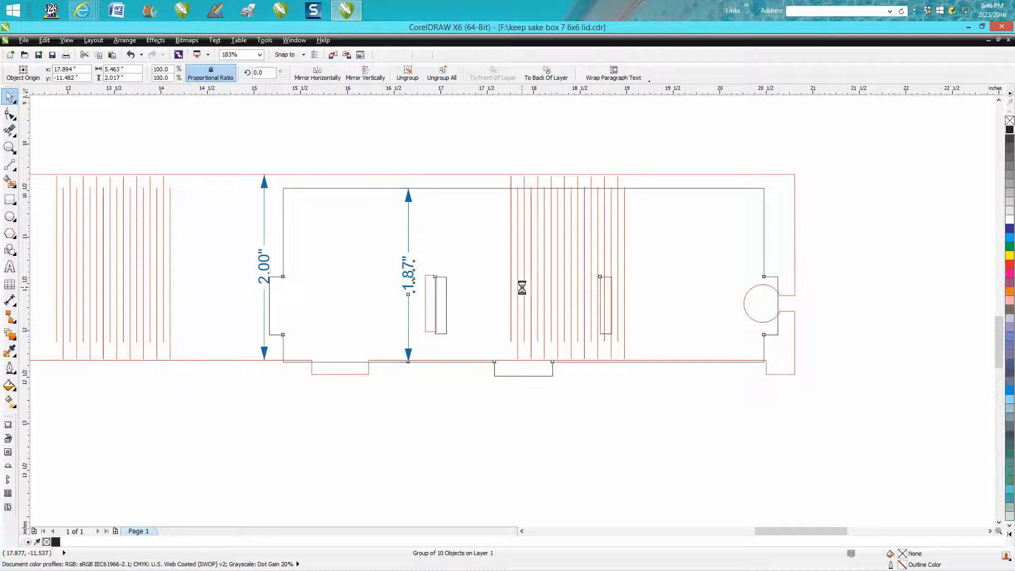
pyautogui.press('Up')
pyautogui.press('Up')
pyautogui.press('Up')
pyautogui.press('Up')
pyautogui.press('Up')
pyautogui.press('Up')
pyautogui.press('Up')
pyautogui.press('Up')
pyautogui.press('Up')
pyautogui.press('Up')
pyautogui.press('Up')
pyautogui.press('Up')
pyautogui.press('Up')
pyautogui.press('Up')
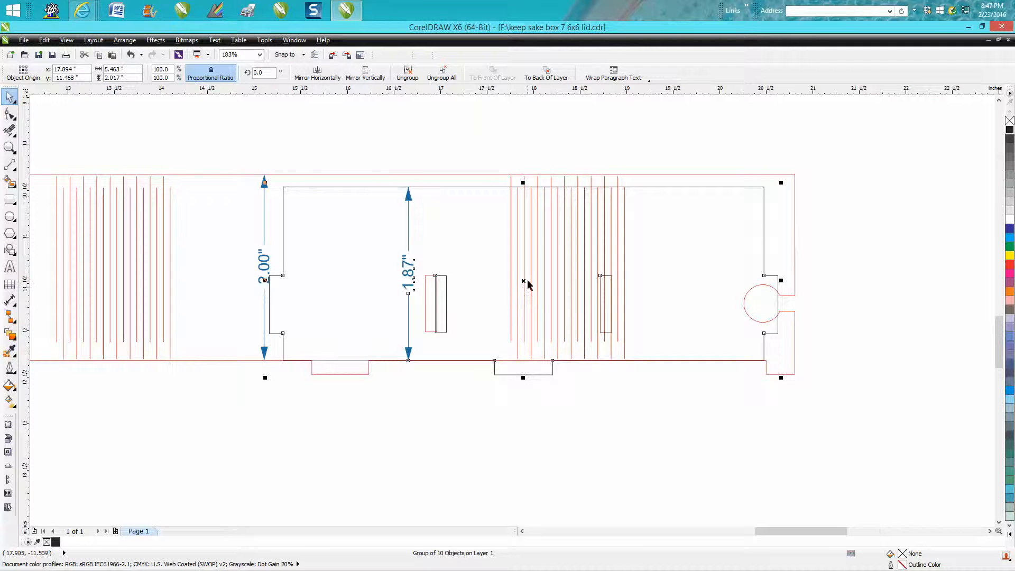
# Move the divider group off the side strip into the empty area below the strip's right end.
pyautogui.scroll(-2, 528, 280)
pyautogui.click(529, 283)
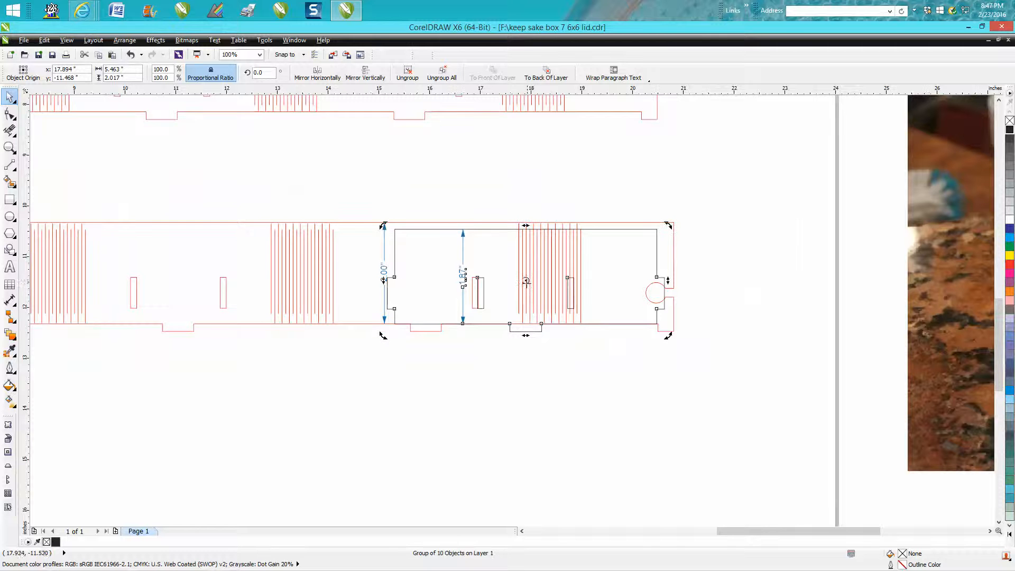
pyautogui.click(526, 271)
pyautogui.moveTo(527, 282); pyautogui.dragTo(544, 436)
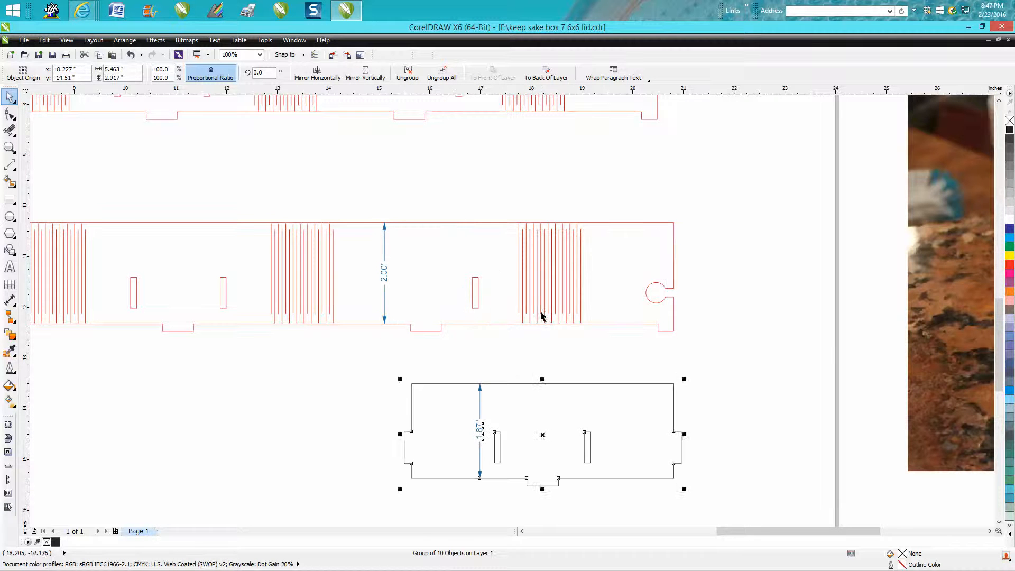
pyautogui.scroll(-2, 544, 312)
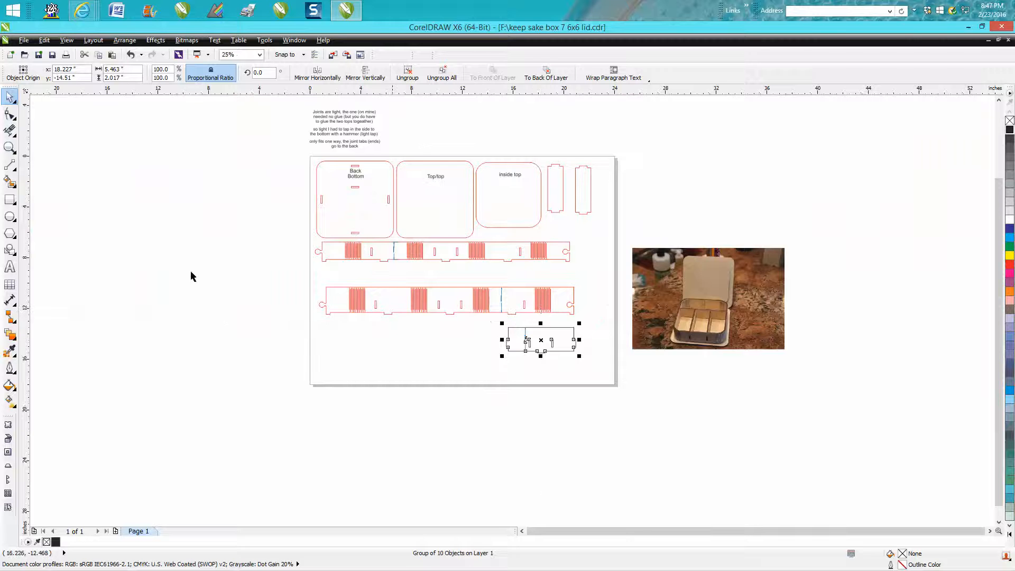
pyautogui.click(9, 148)
pyautogui.moveTo(319, 290); pyautogui.dragTo(634, 340)
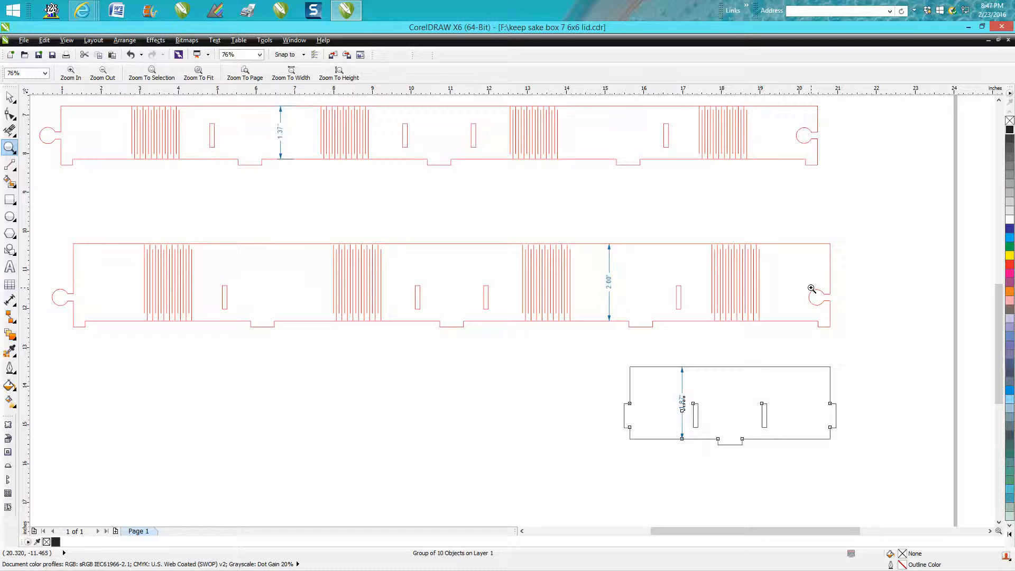
pyautogui.rightClick(831, 253)
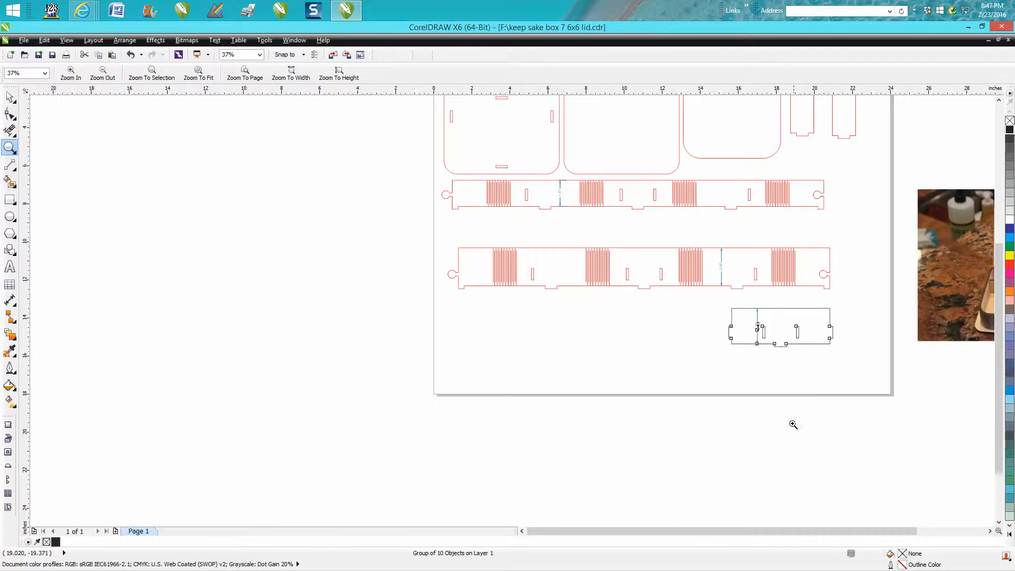